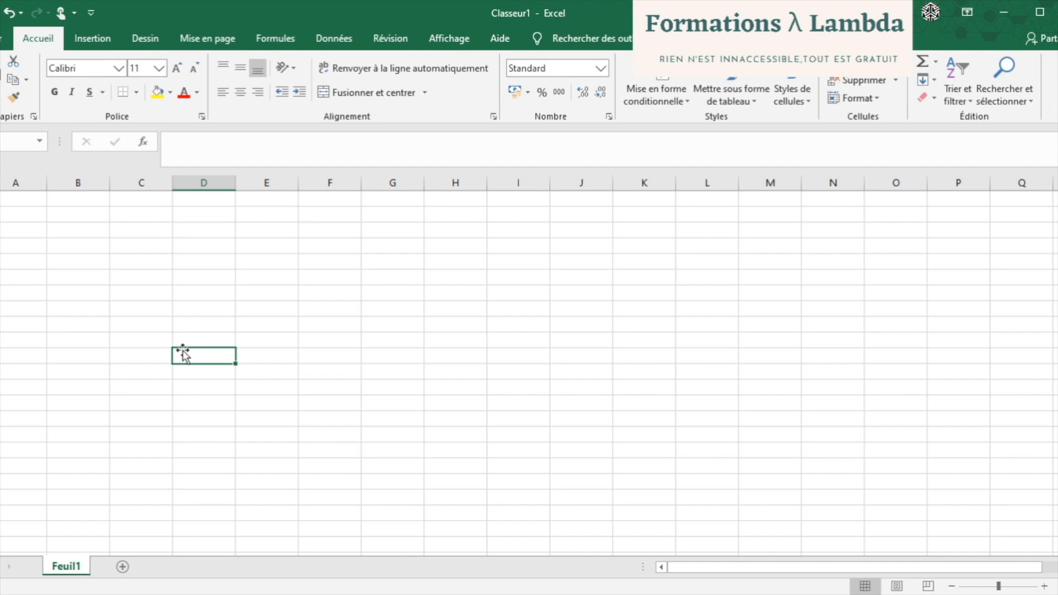
click(380, 324)
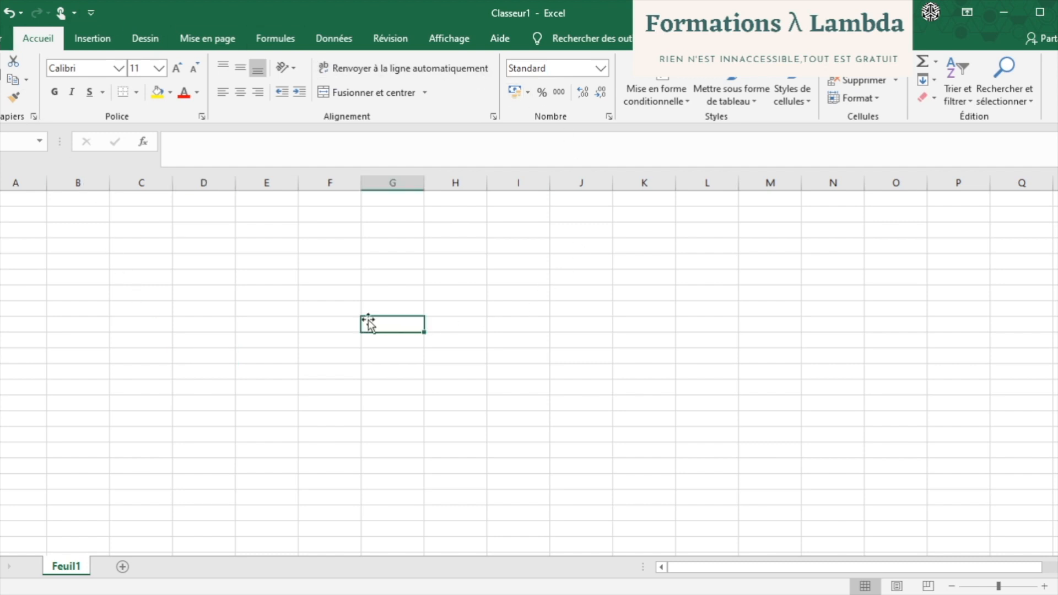
click(15, 201)
drag(22, 182, 230, 184)
click(226, 215)
drag(10, 202, 10, 337)
click(71, 343)
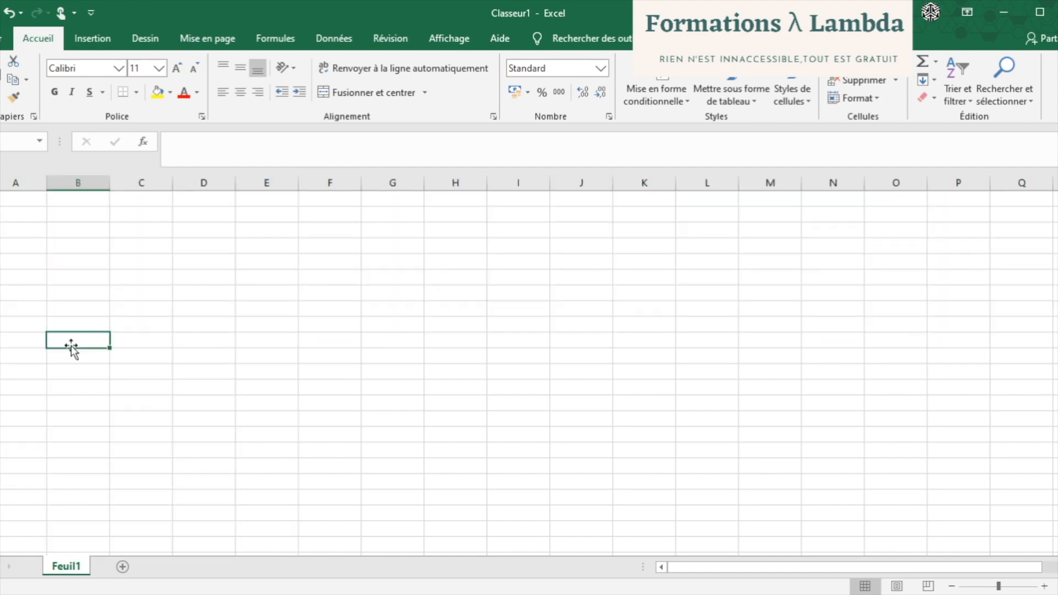
click(114, 361)
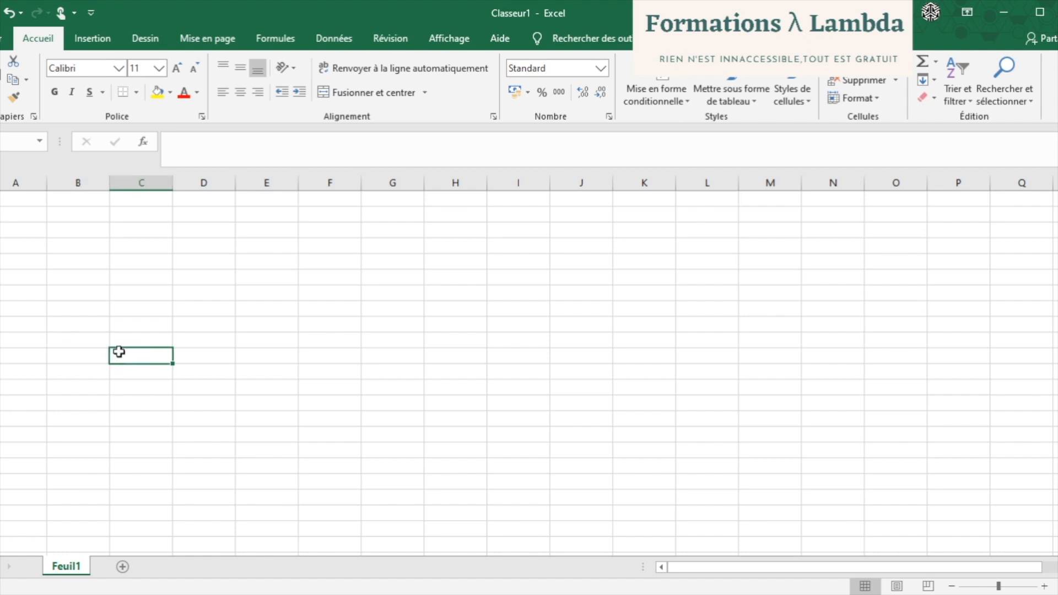
click(205, 343)
Step: Enter the value 3 in cell A1 and the value 5 in cell B1
click(20, 204)
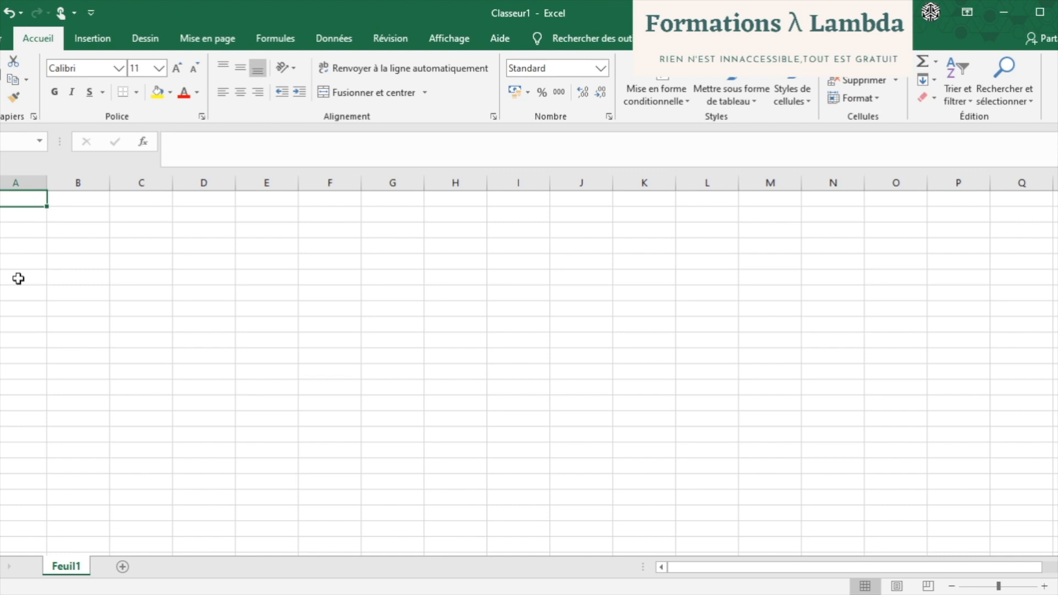
text(3)
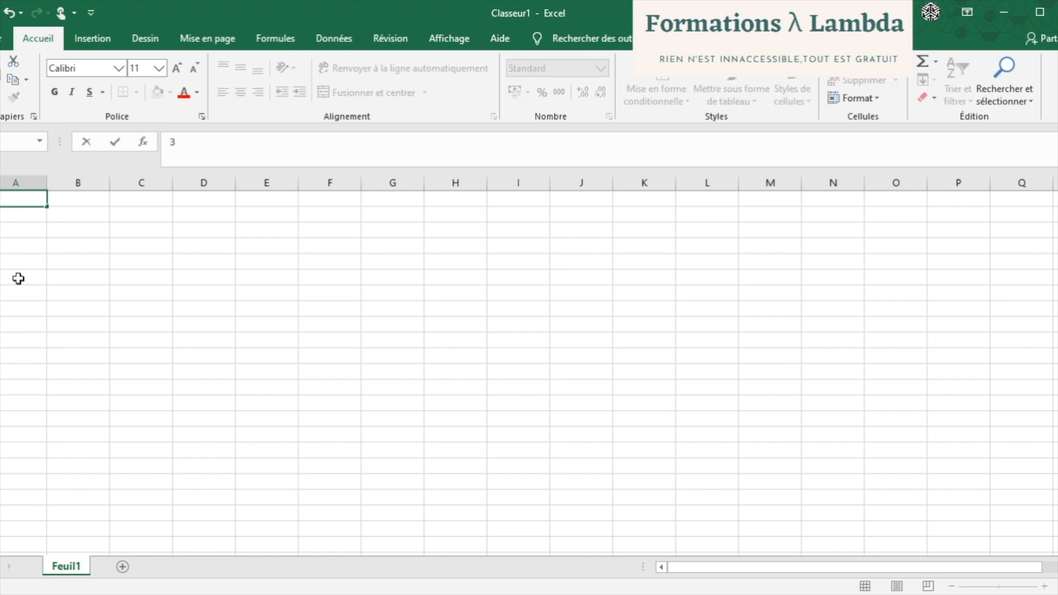
click(18, 278)
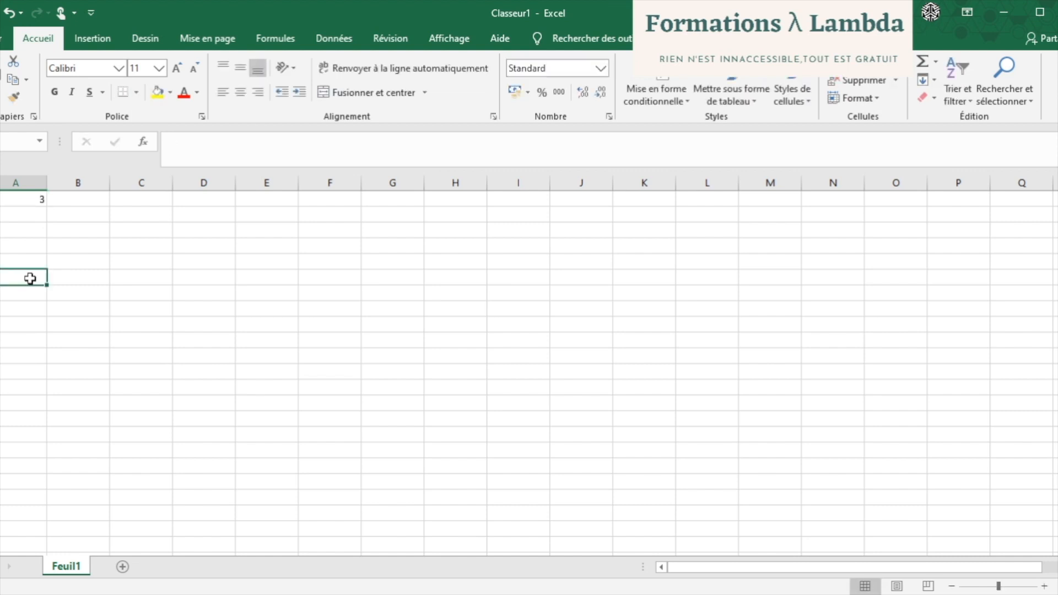
click(86, 242)
click(89, 200)
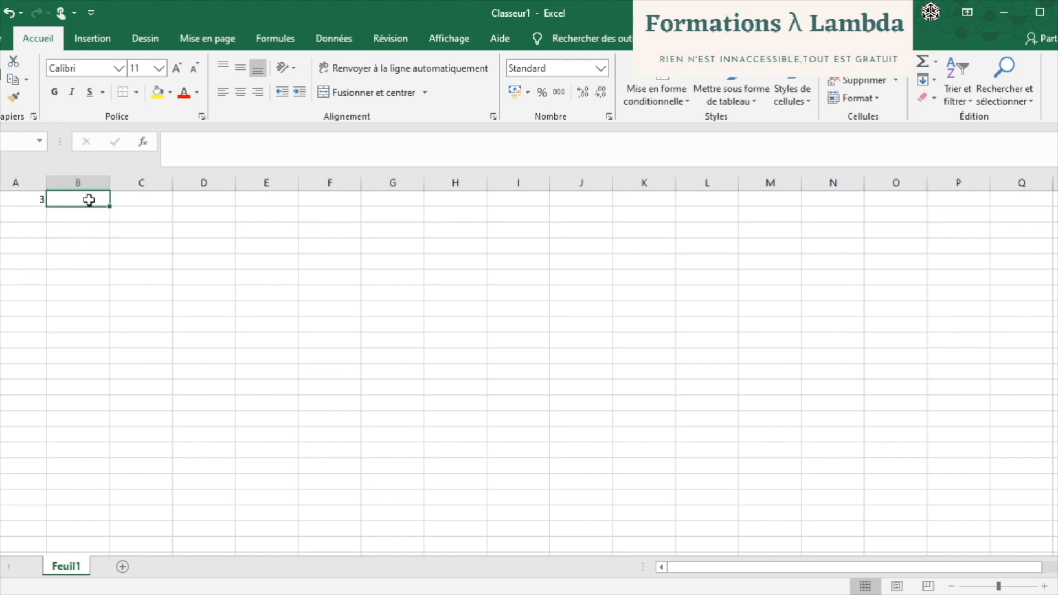
text(5)
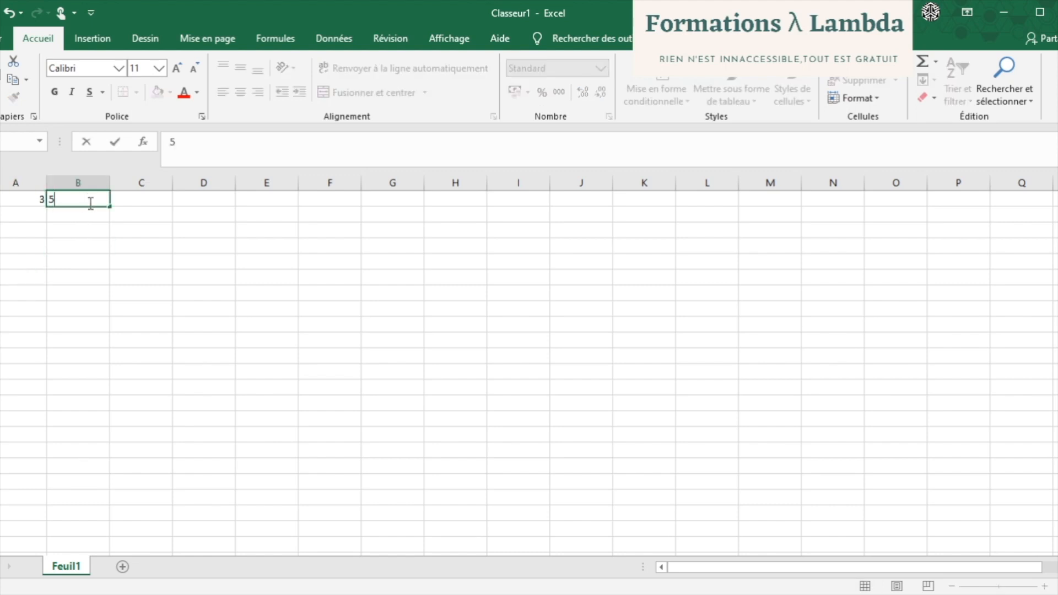
click(89, 235)
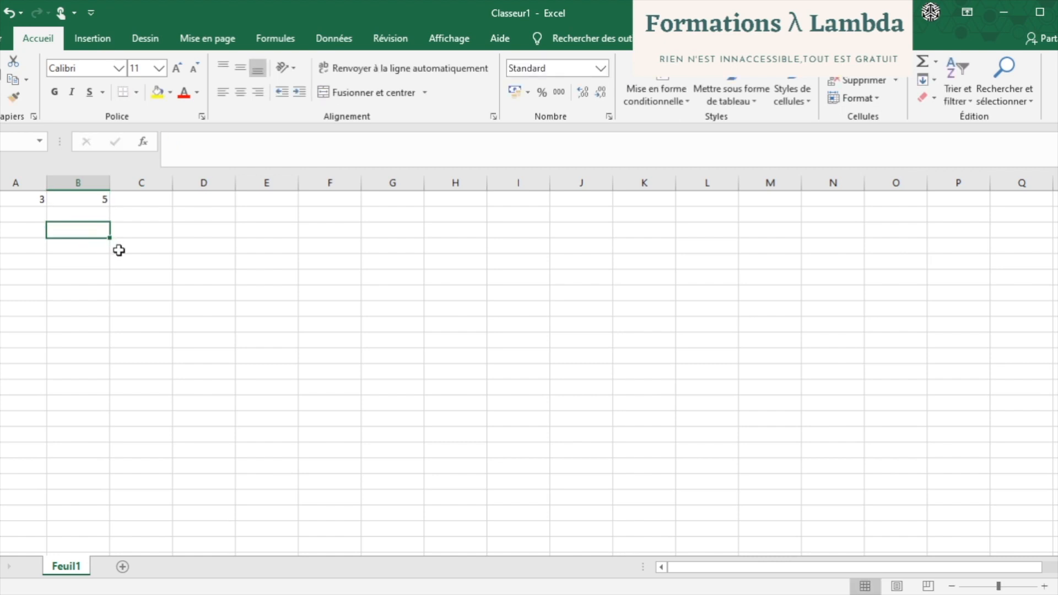
Step: Enter the formula =A1+B1 in cell C1 to add the two values of the first row
click(157, 201)
text(=)
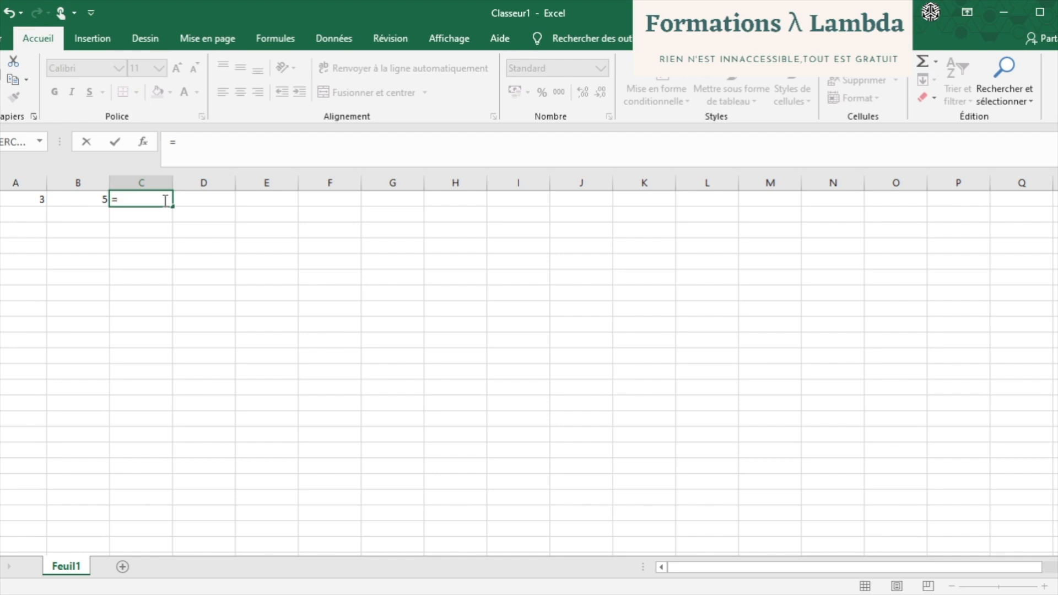
click(22, 200)
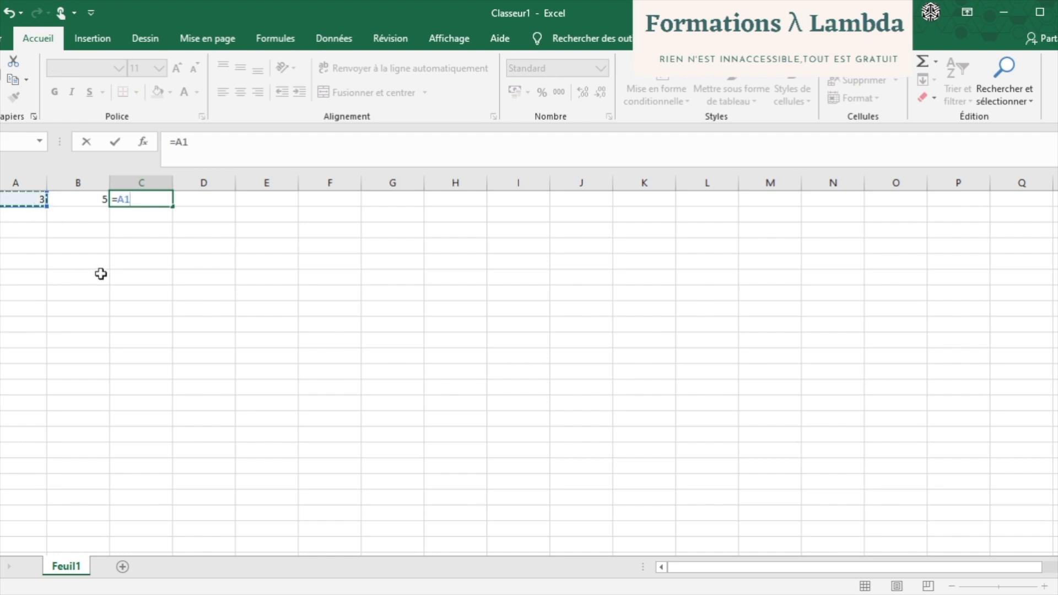
text(+)
click(76, 201)
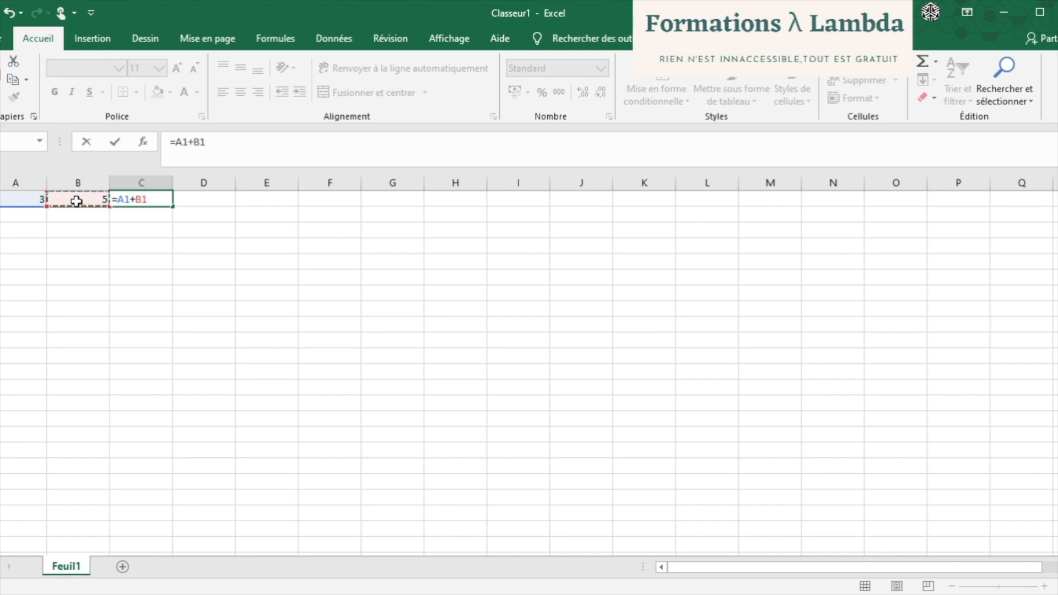
key(Return)
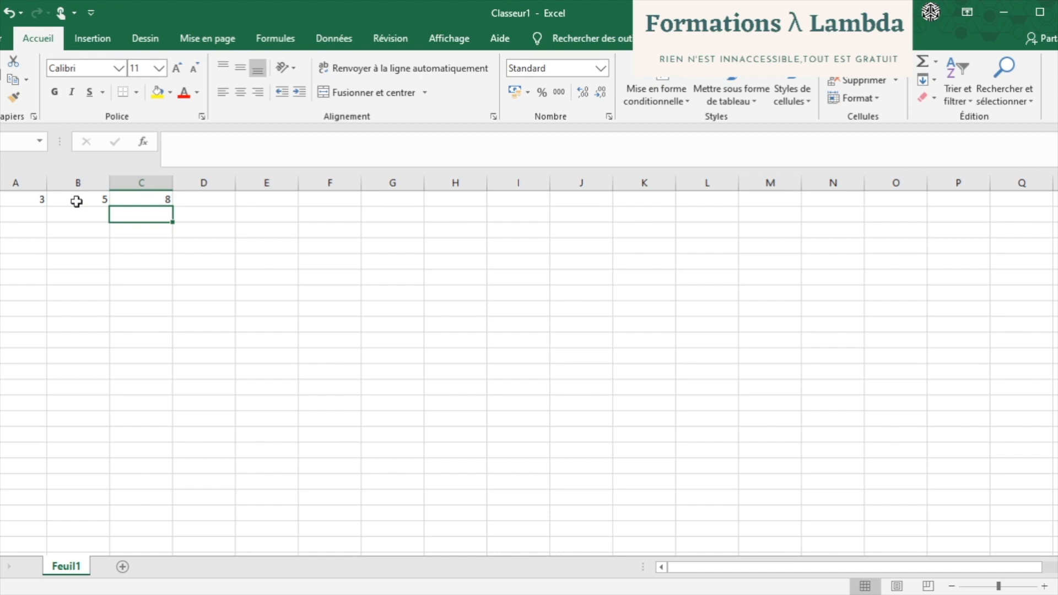
Step: Examine the sum formula in C1 and the contents of the cells A1 and B1 it refers to
click(137, 198)
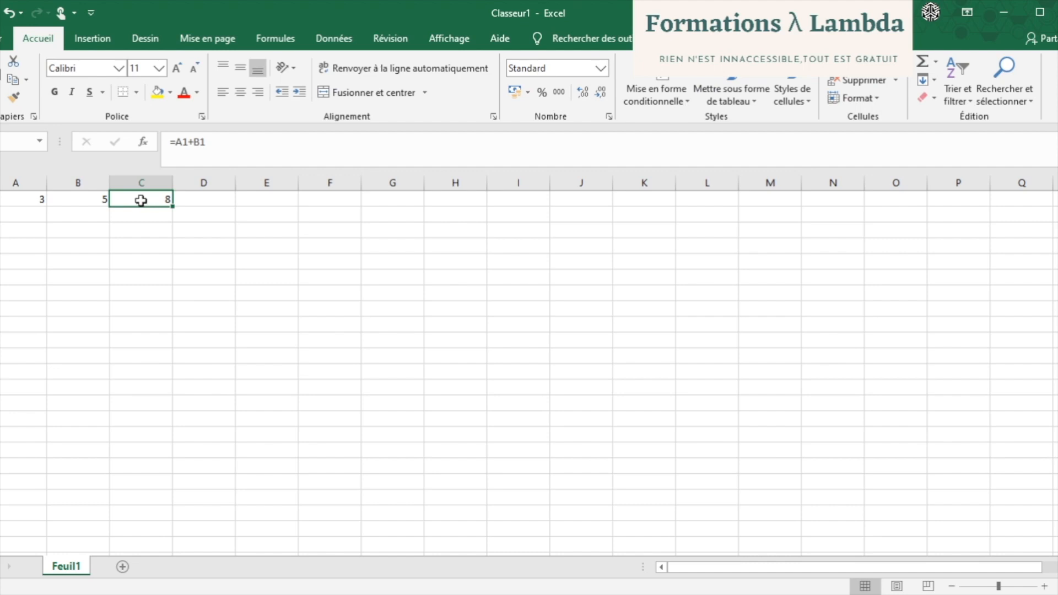
click(16, 196)
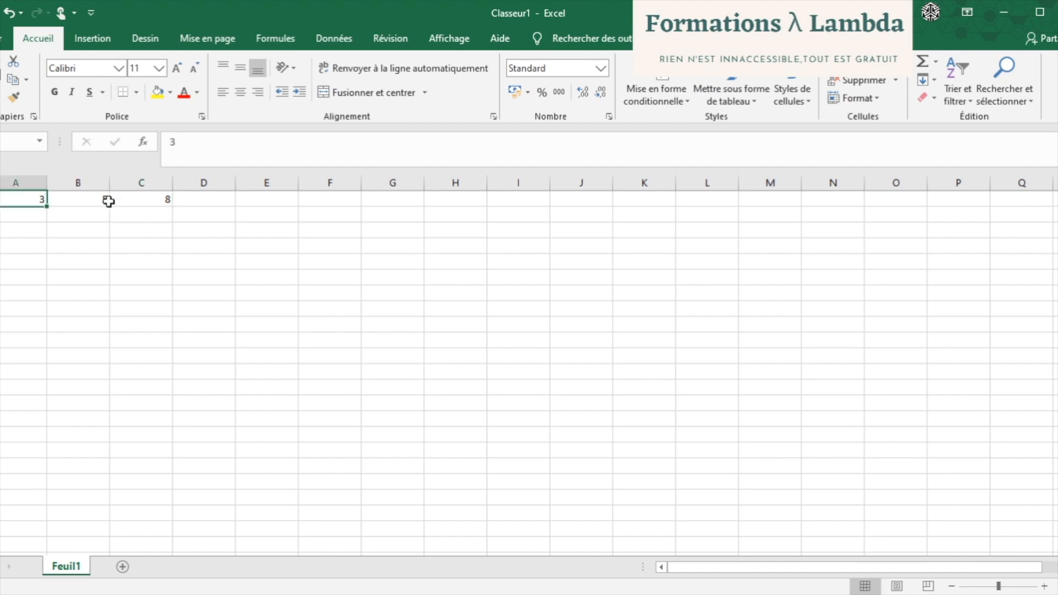
click(135, 199)
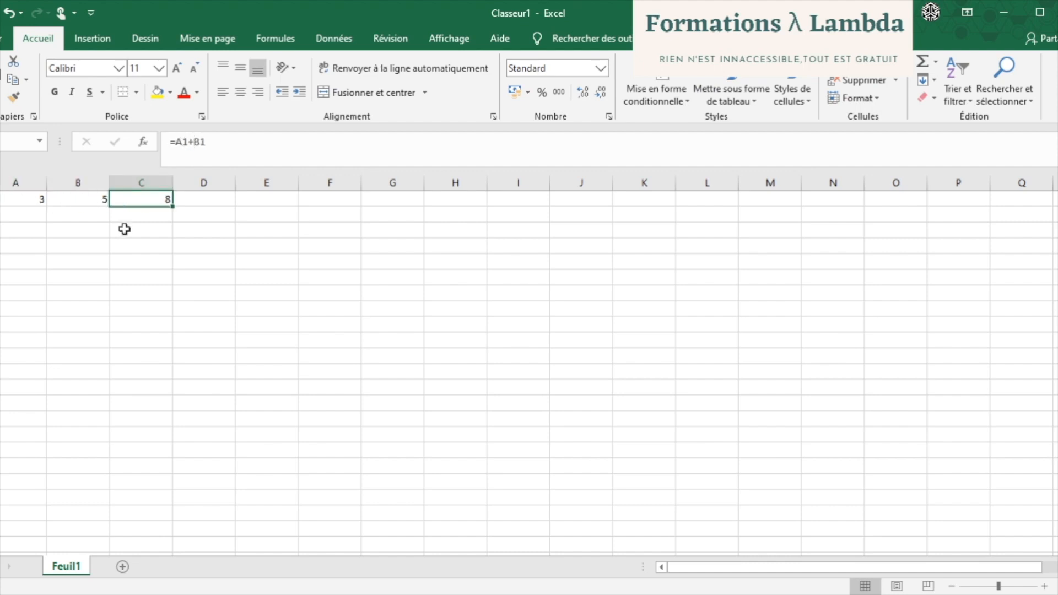
click(30, 199)
click(63, 200)
click(23, 199)
click(70, 199)
click(23, 198)
click(60, 199)
Step: Change the value of cell A1 to 6 and check the sum in C1
click(26, 199)
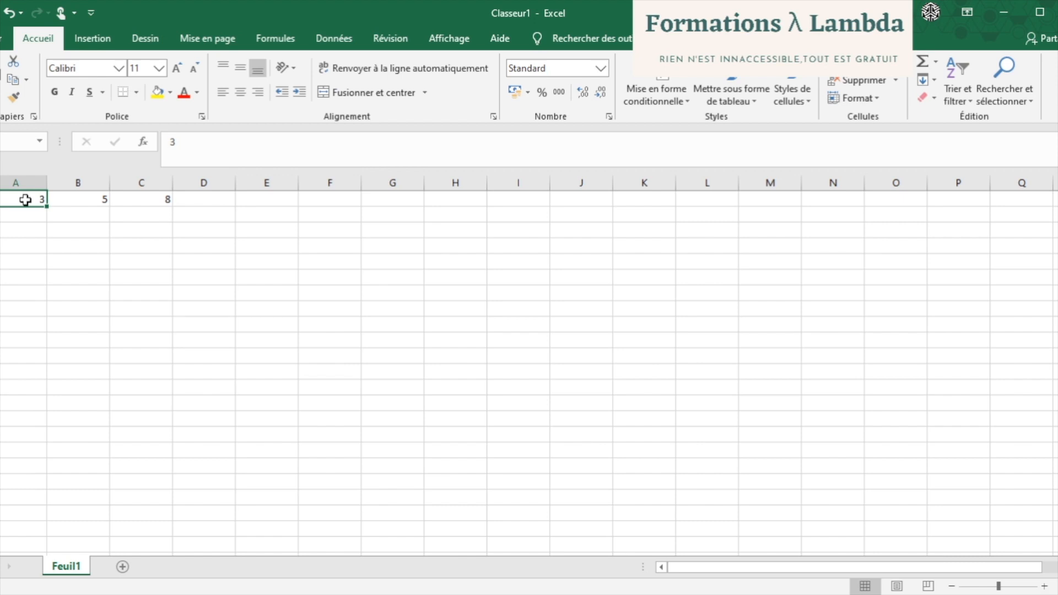
text(6)
key(Return)
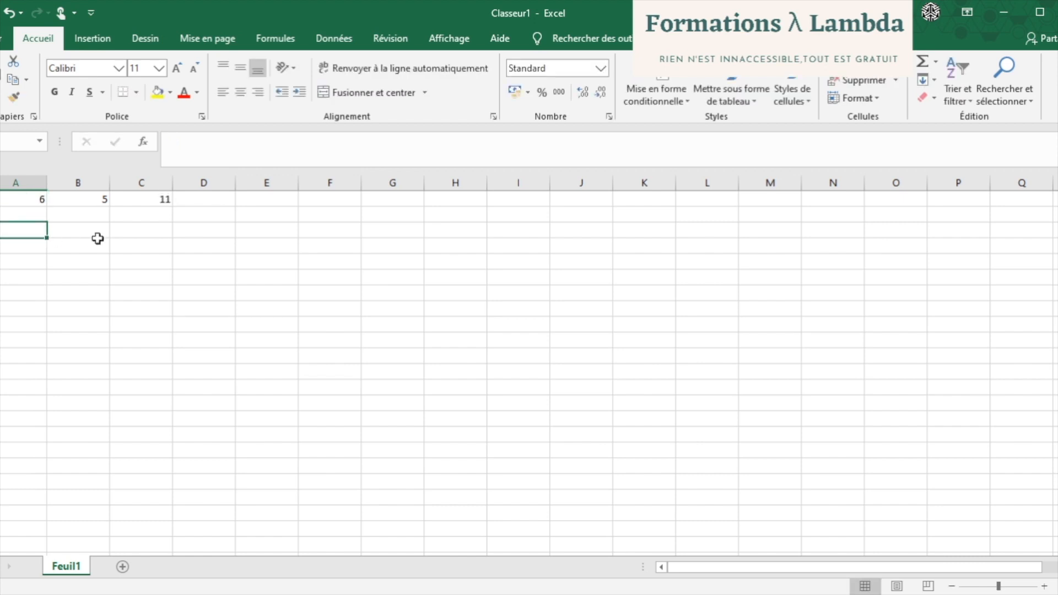
click(154, 203)
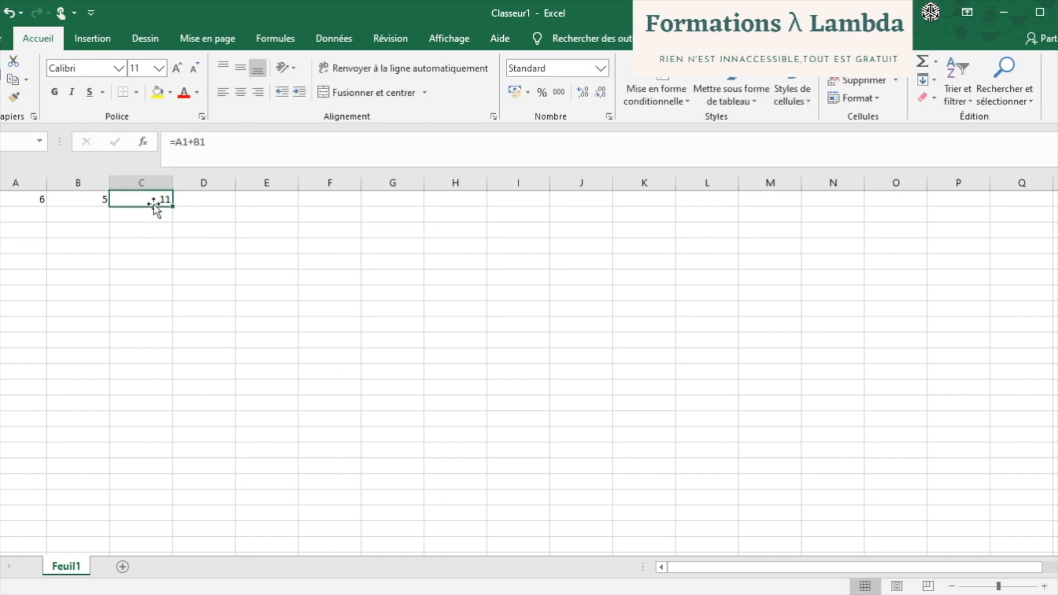
Step: Enter the formula =A3*B3 in cell C3 to multiply the two cells beside it
click(150, 232)
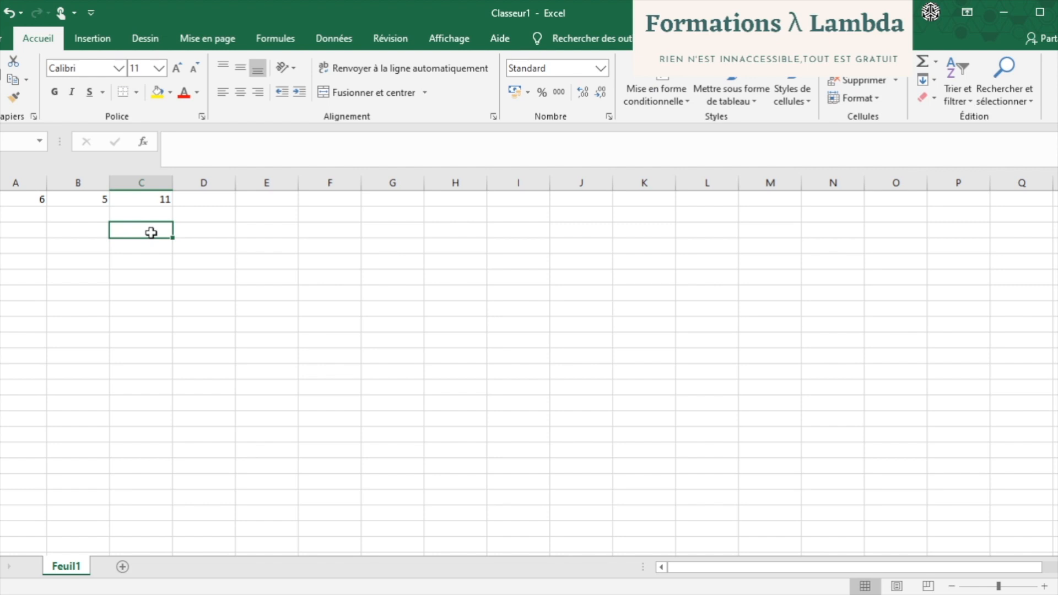
text(=)
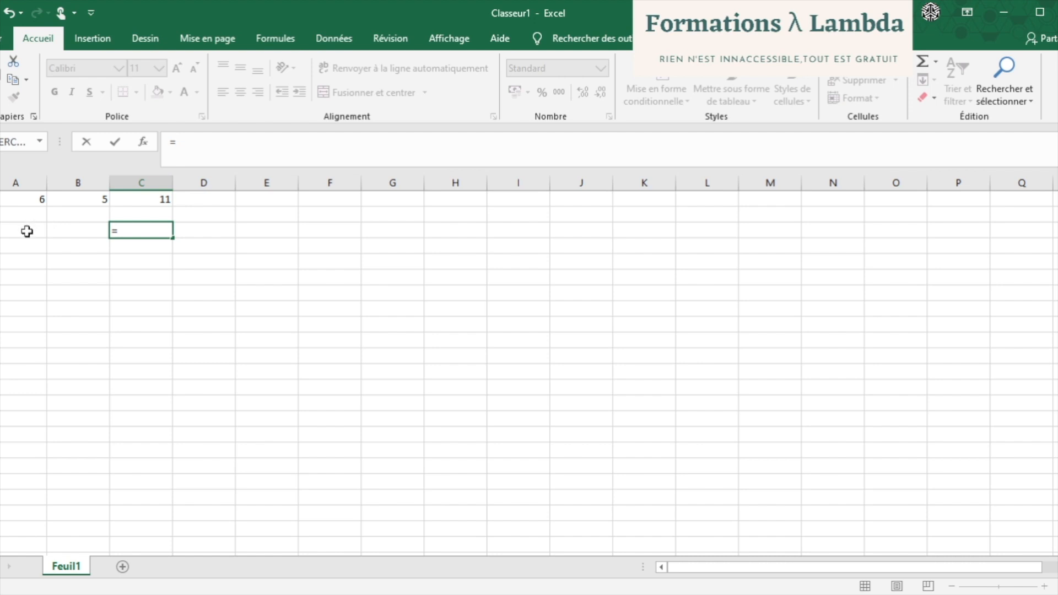
click(26, 229)
text(*)
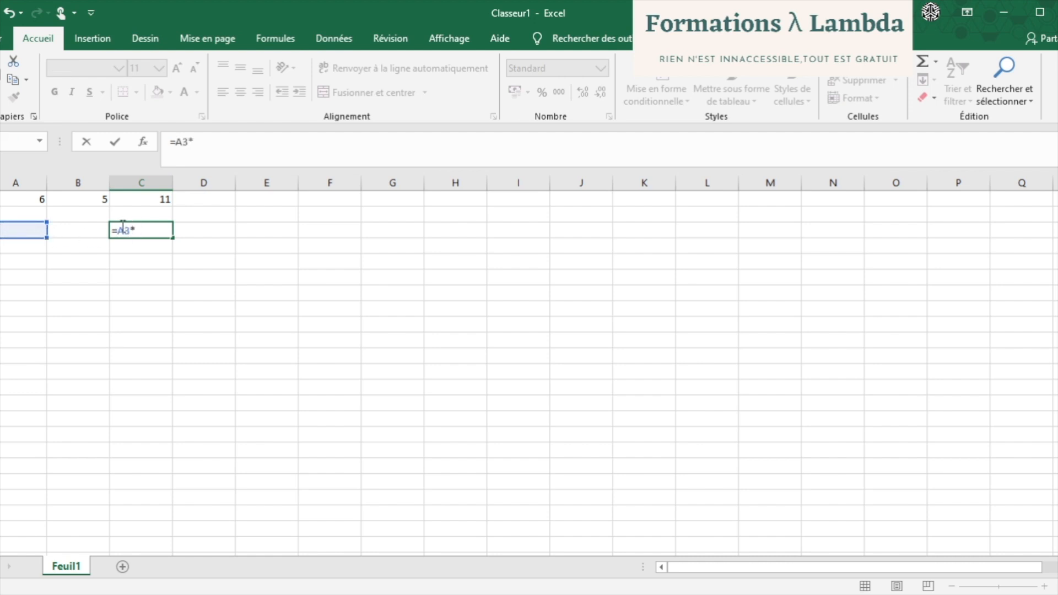
click(87, 233)
key(Return)
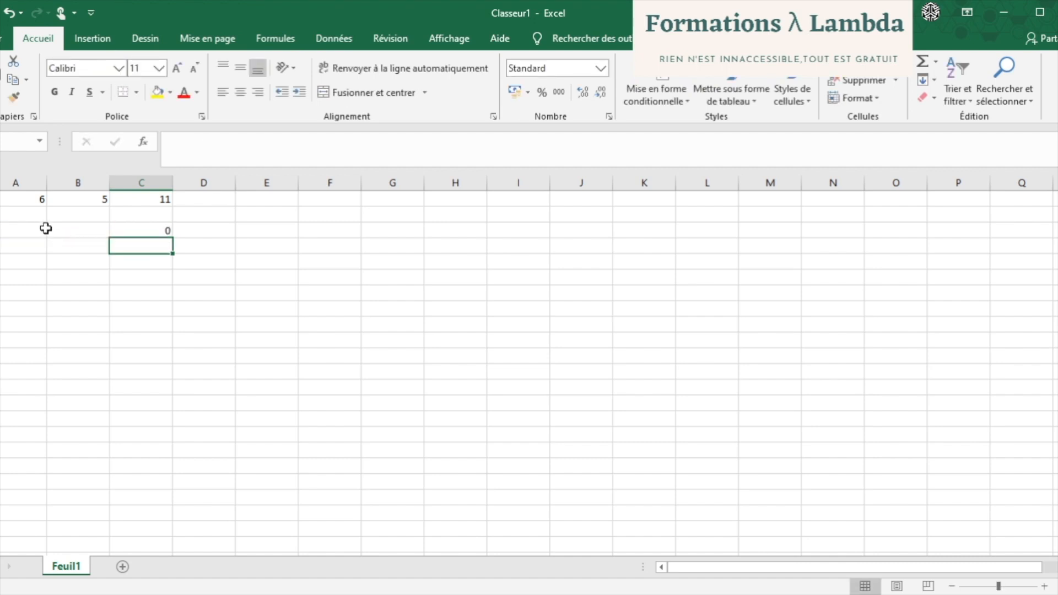
Step: Enter the value 5 in cell A3 and 7 in cell B3, and check the product in C3
click(131, 228)
click(115, 273)
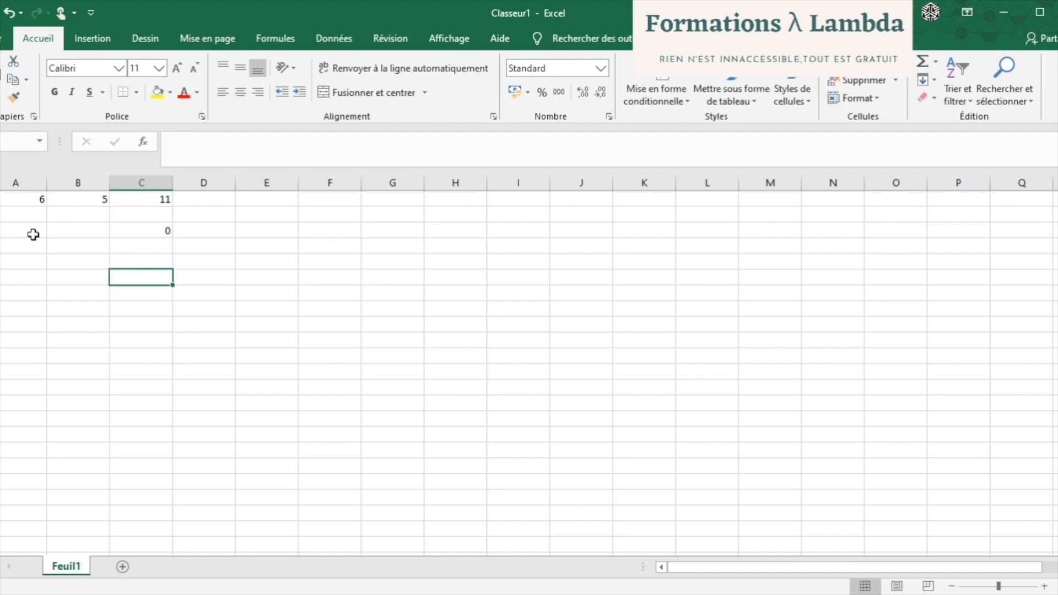
click(39, 230)
click(51, 230)
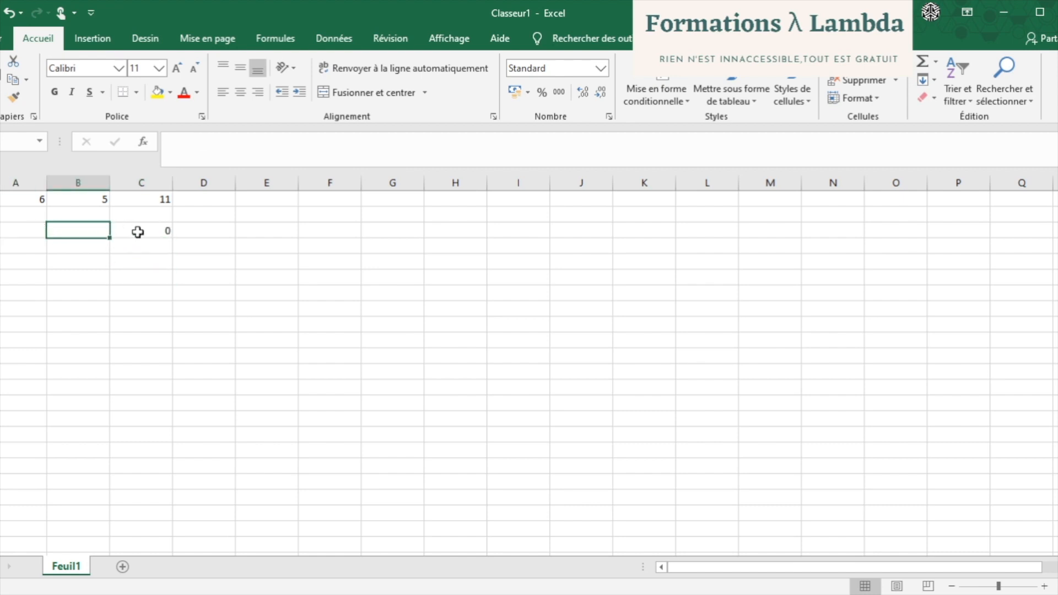
click(138, 232)
click(23, 231)
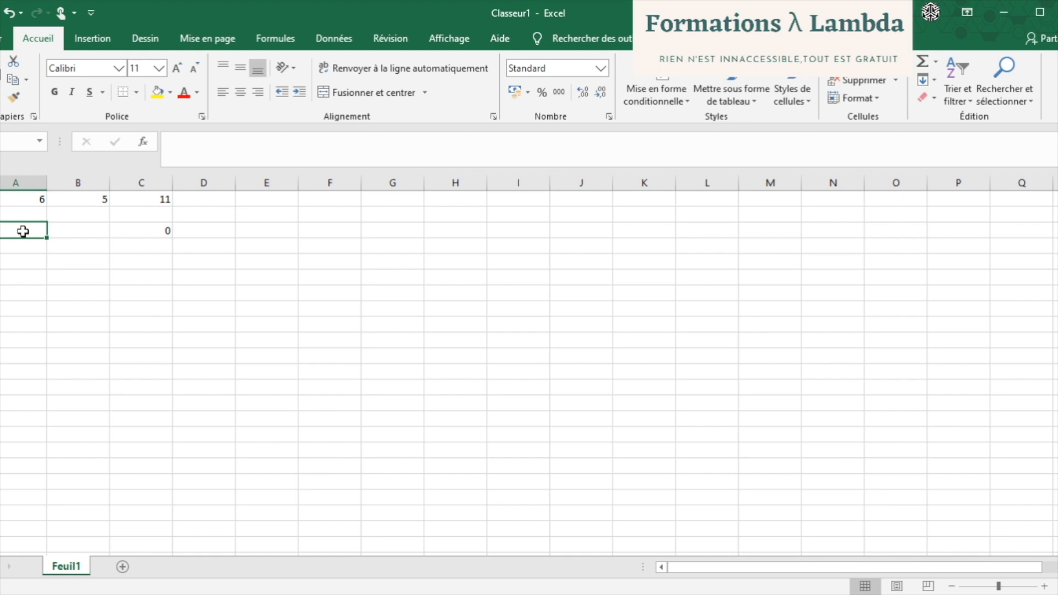
text(5)
click(31, 277)
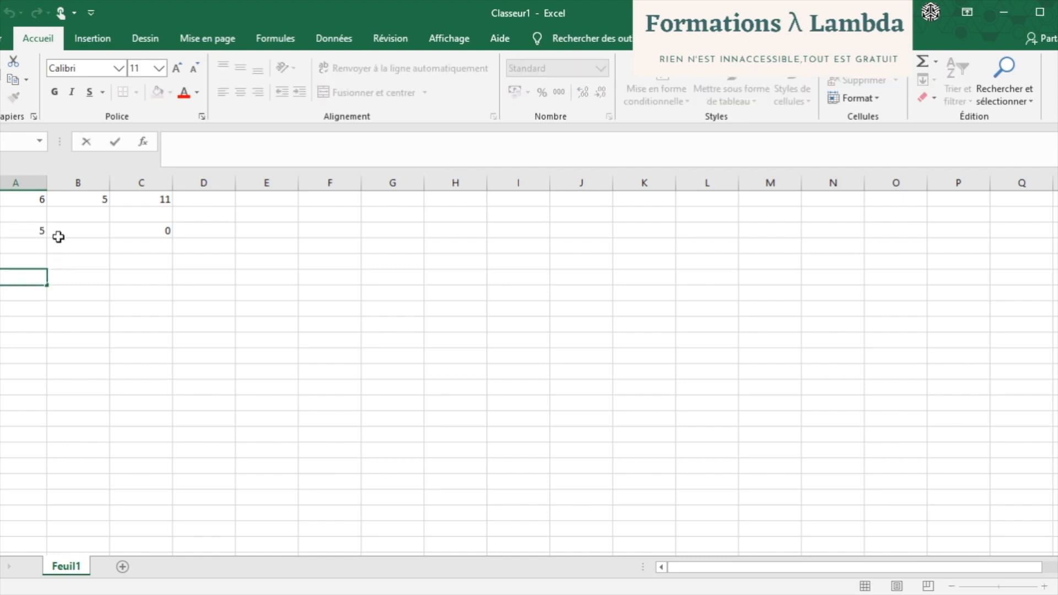
click(58, 237)
text(7)
key(Return)
click(133, 232)
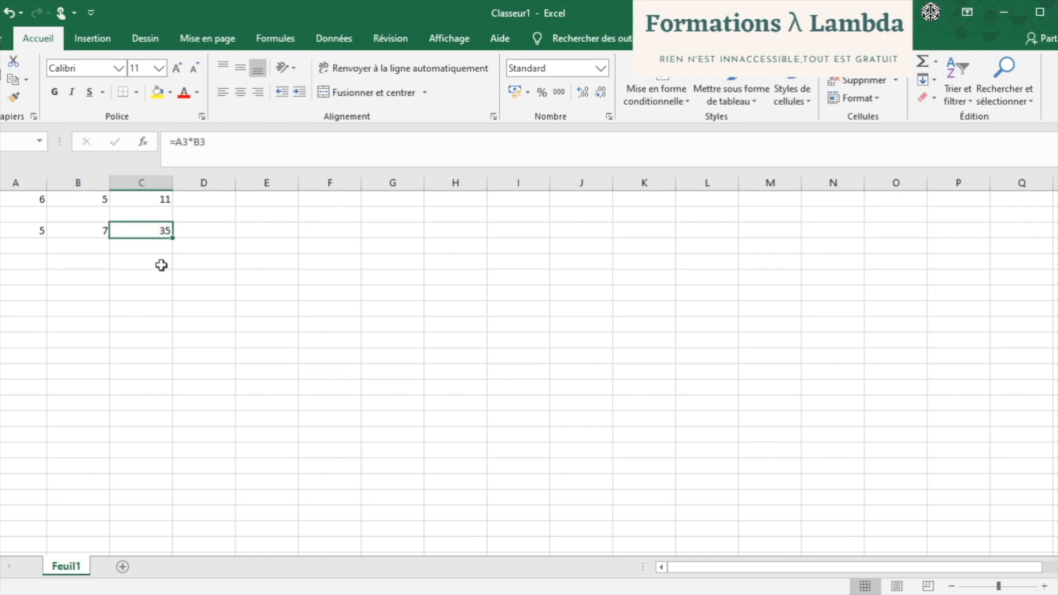
click(161, 265)
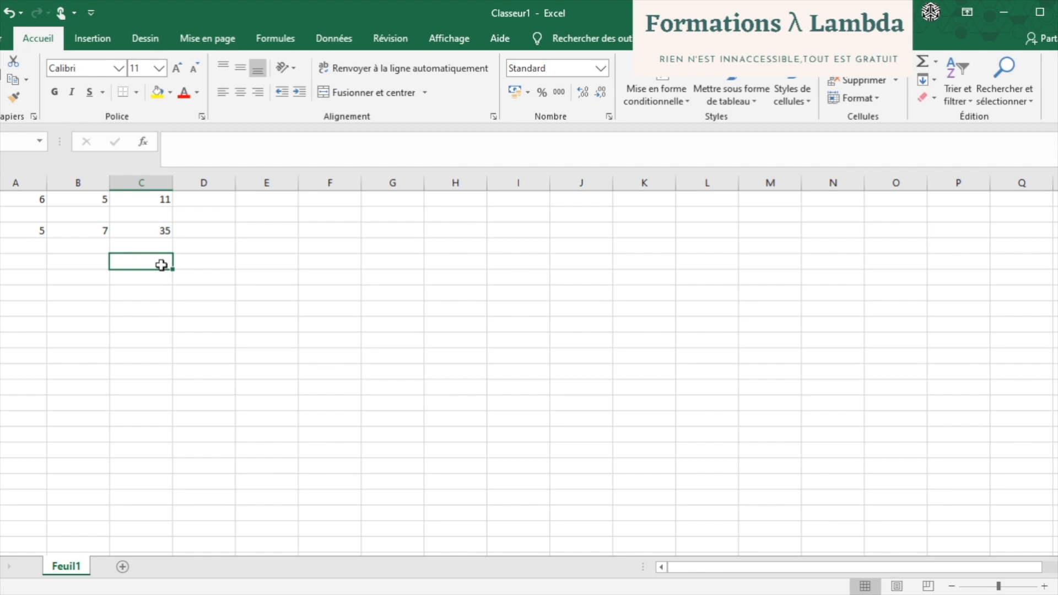
click(42, 266)
text(3)
click(66, 263)
text(§)
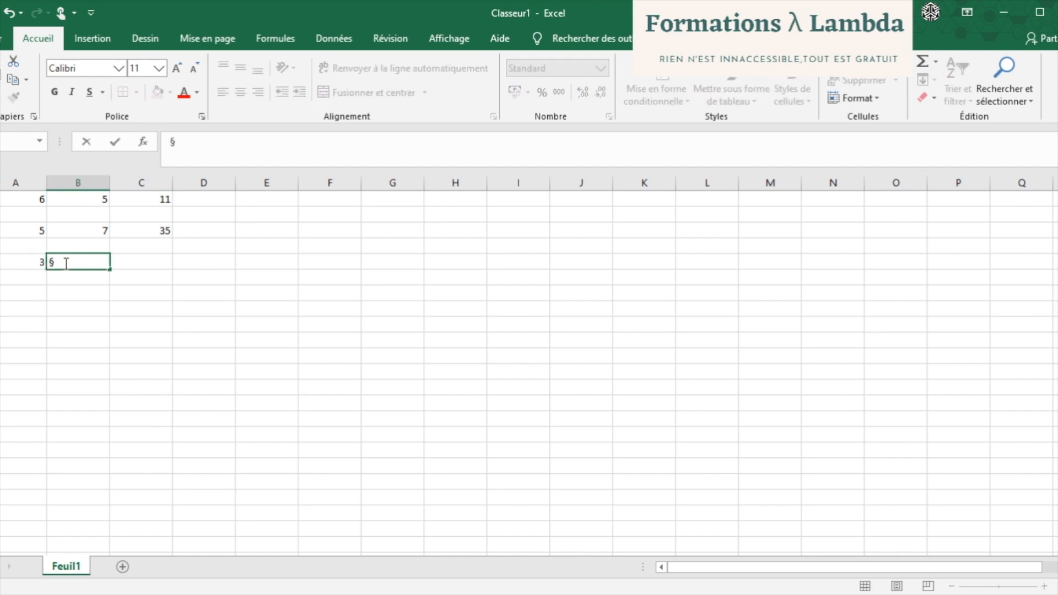
Step: Set cell A5 to 9 and cell B5 to 3, replacing the mistyped entries
click(32, 262)
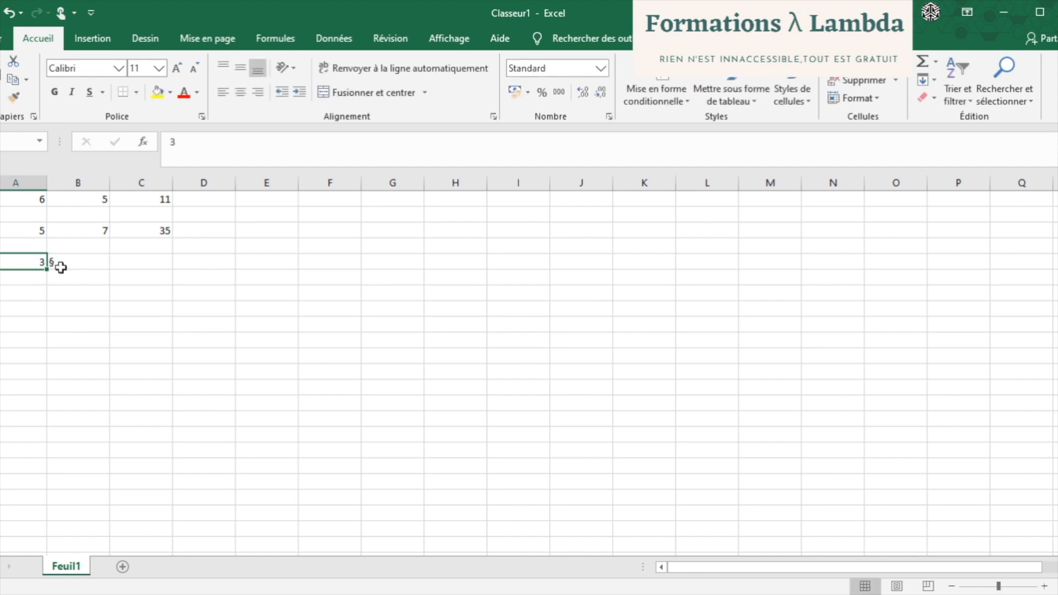
text(98)
key(BackSpace)
key(BackSpace)
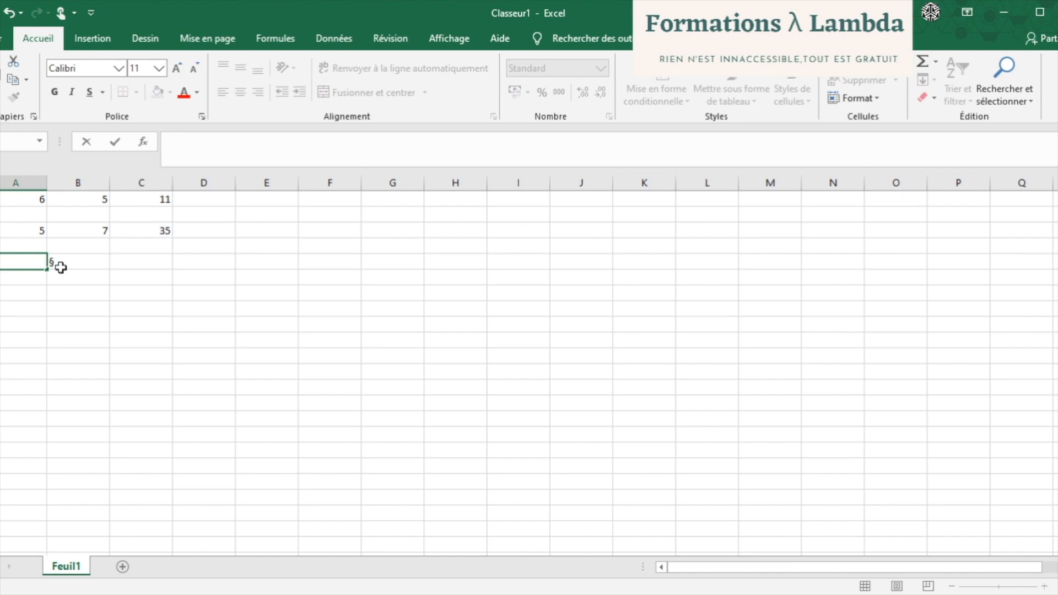
click(61, 266)
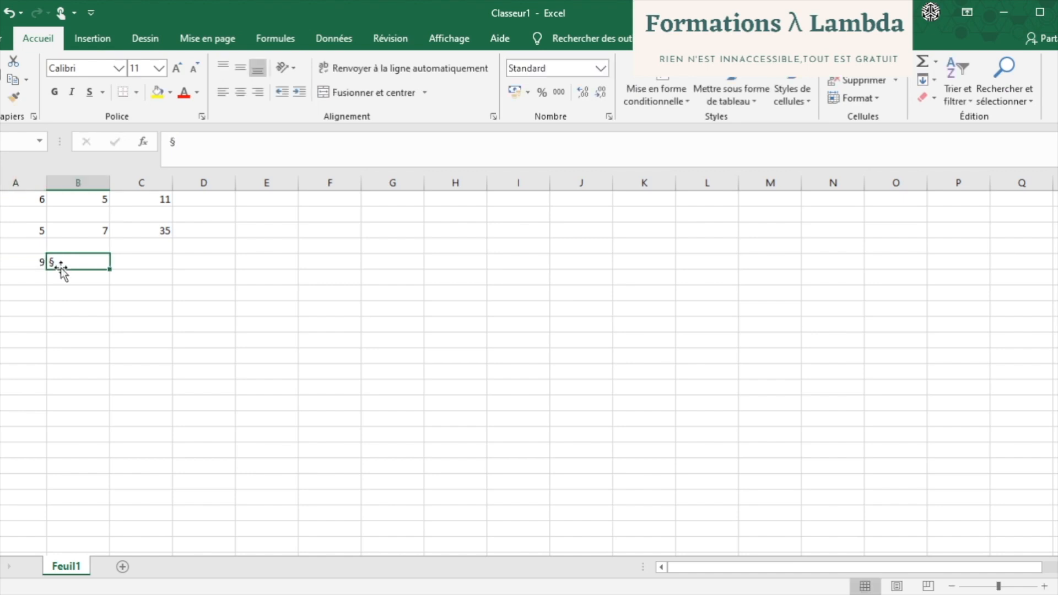
text(3)
Step: Enter the formula =A5/B5 in cell C5 to divide the first value by the second
click(147, 261)
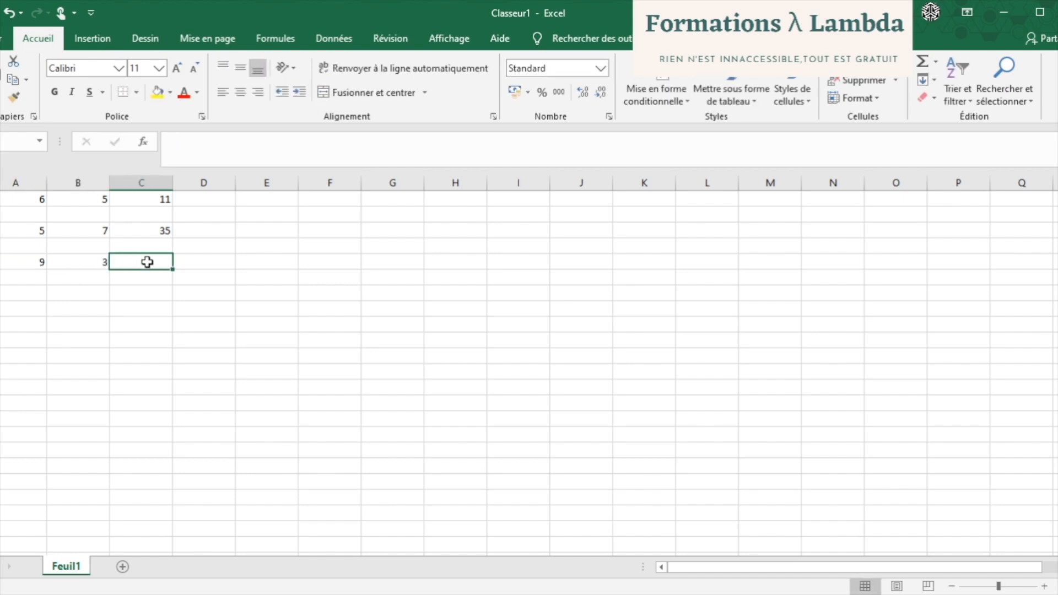
text(=)
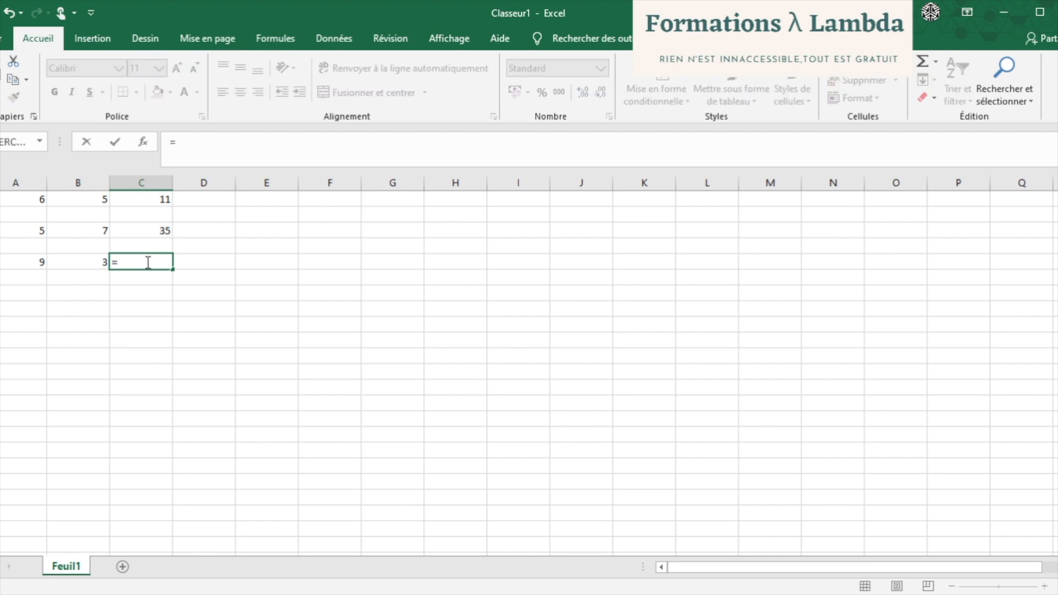
click(35, 259)
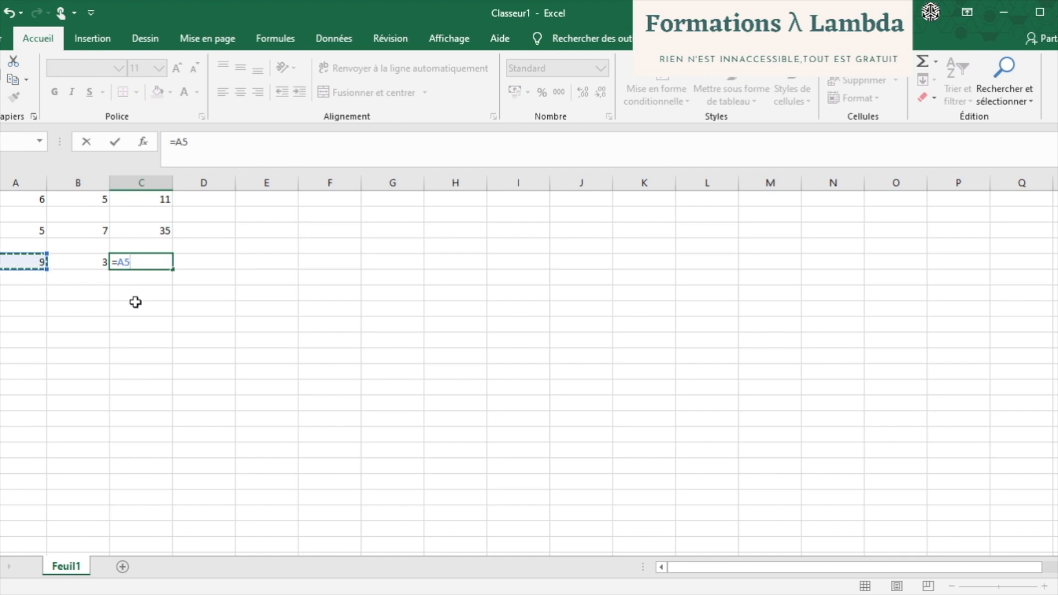
text(/)
click(90, 263)
key(Return)
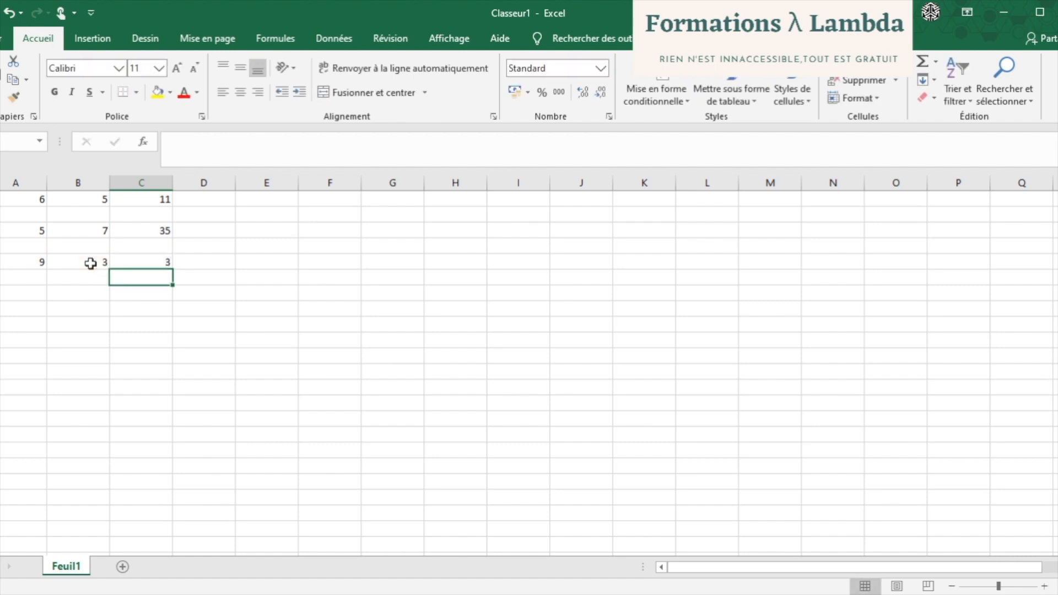
Step: Change the value of cell A5 to 90
click(98, 307)
click(33, 263)
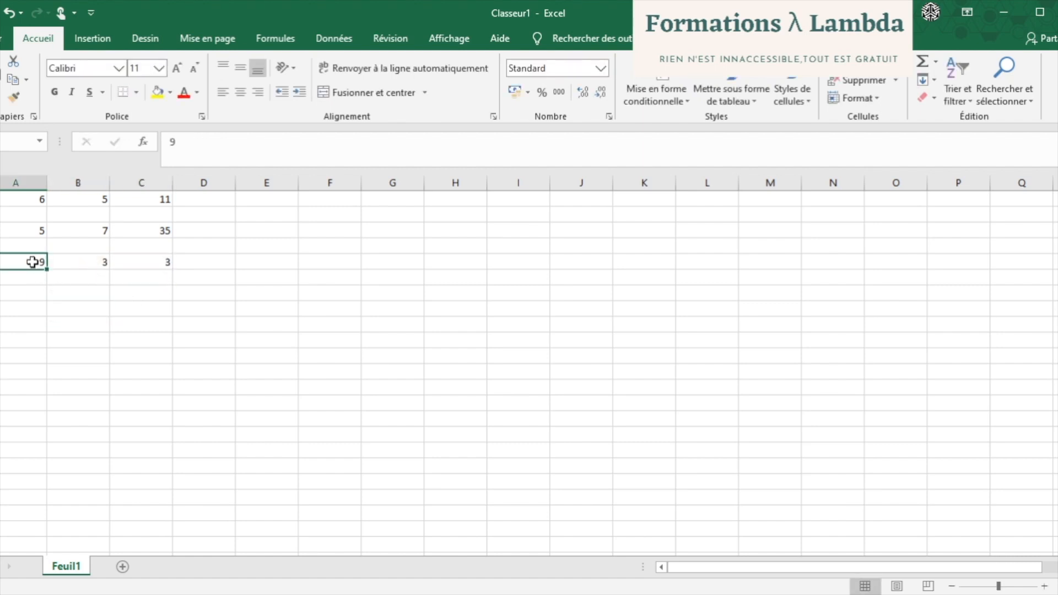
text(90)
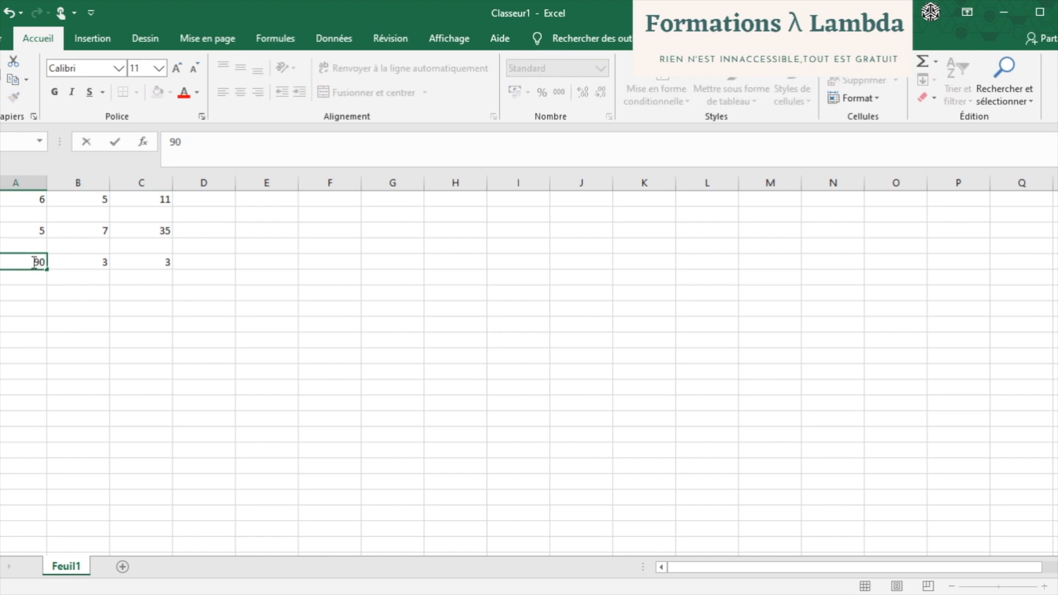
key(Return)
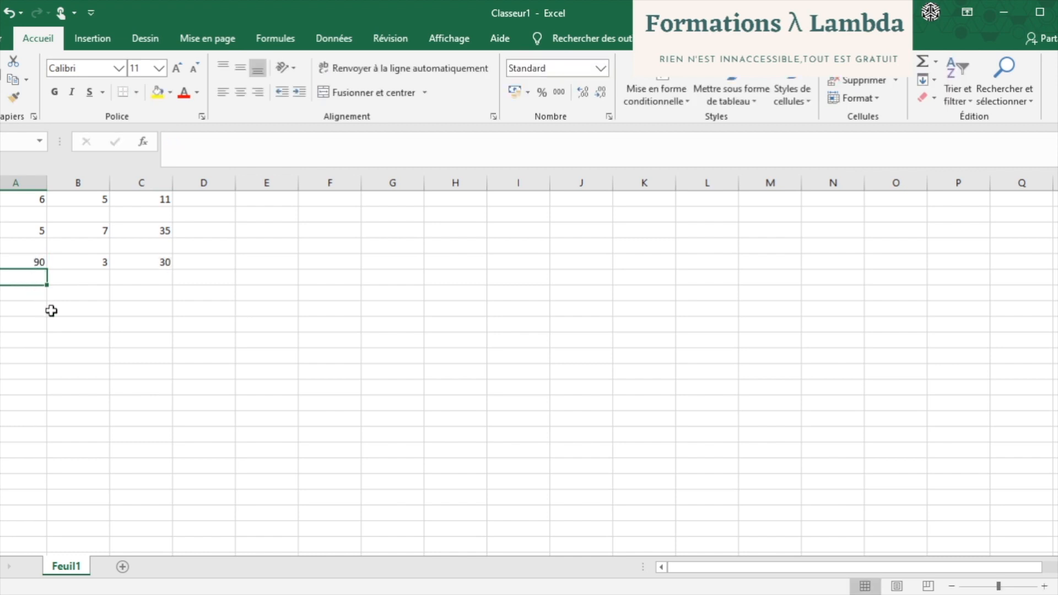
Step: Review the addition, multiplication and division formulas in cells C1, C3 and C5
click(163, 199)
click(154, 232)
click(172, 262)
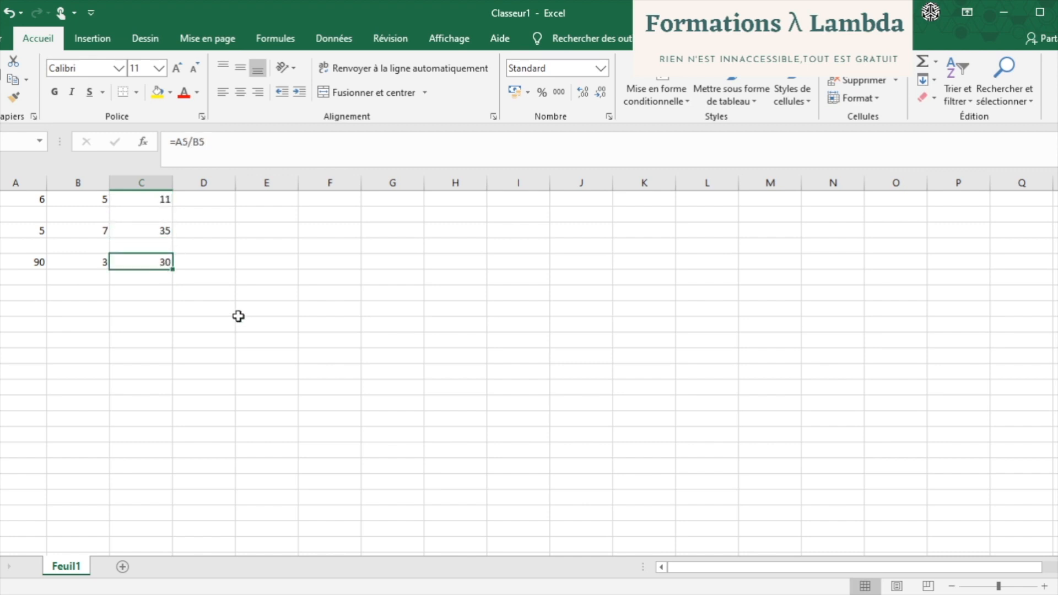
click(156, 200)
click(155, 231)
click(155, 268)
click(156, 200)
key(ctrl+space)
click(196, 229)
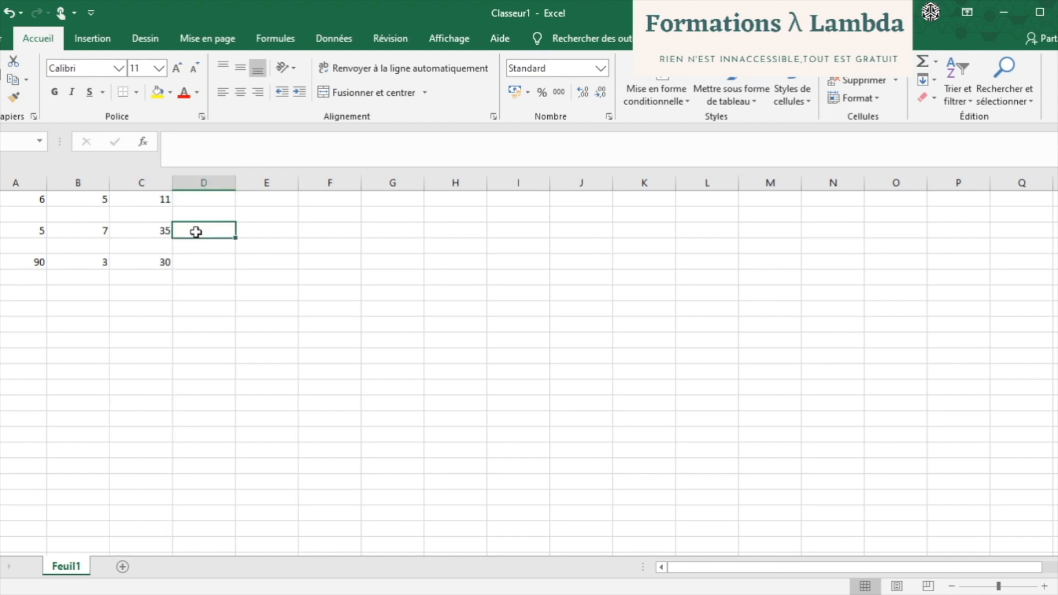
click(153, 292)
text(=)
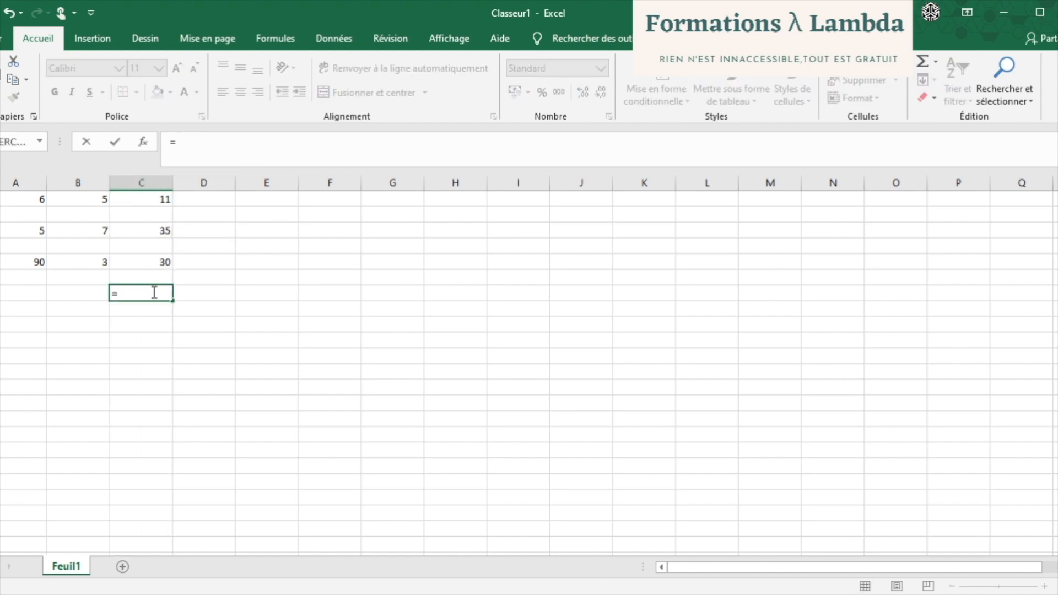
click(38, 293)
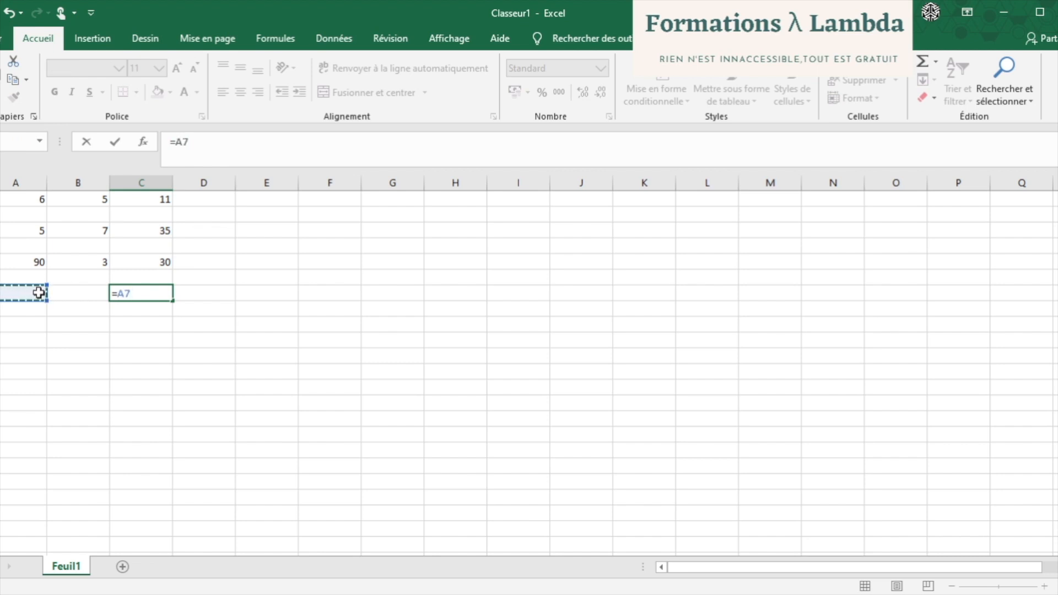
text(8)
key(BackSpace)
key(BackSpace)
key(BackSpace)
key(BackSpace)
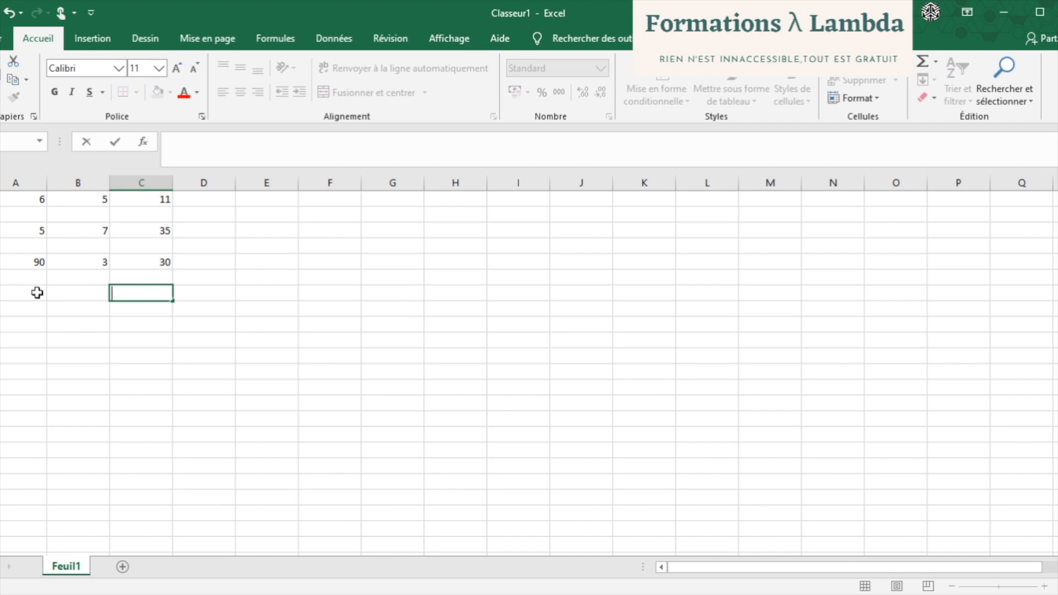
Step: Enter the formula =A7-B7 in cell C7 to subtract the second value from the first
text(=)
click(29, 296)
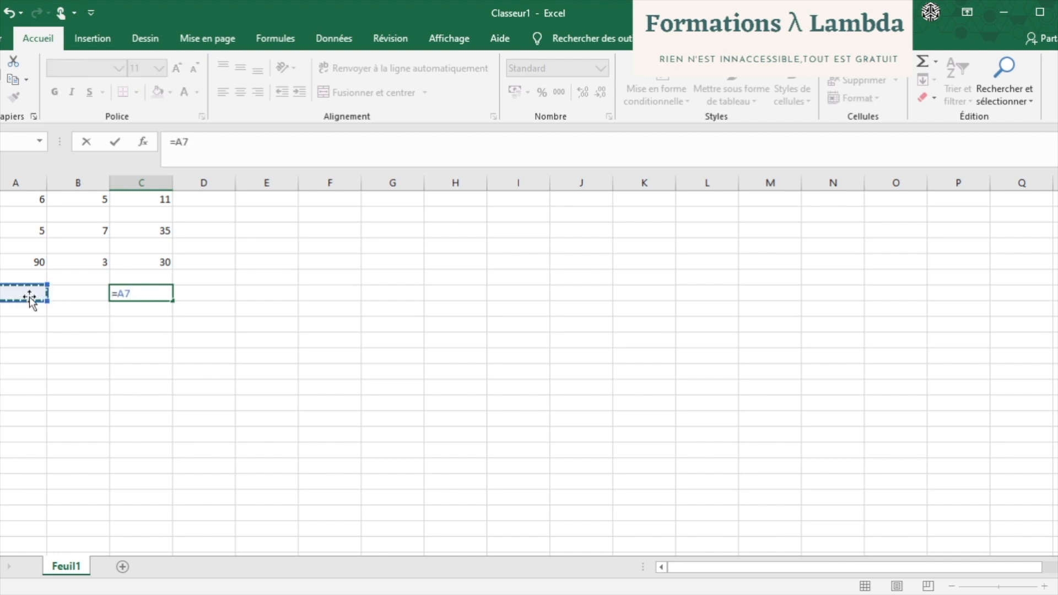
text(-)
click(89, 294)
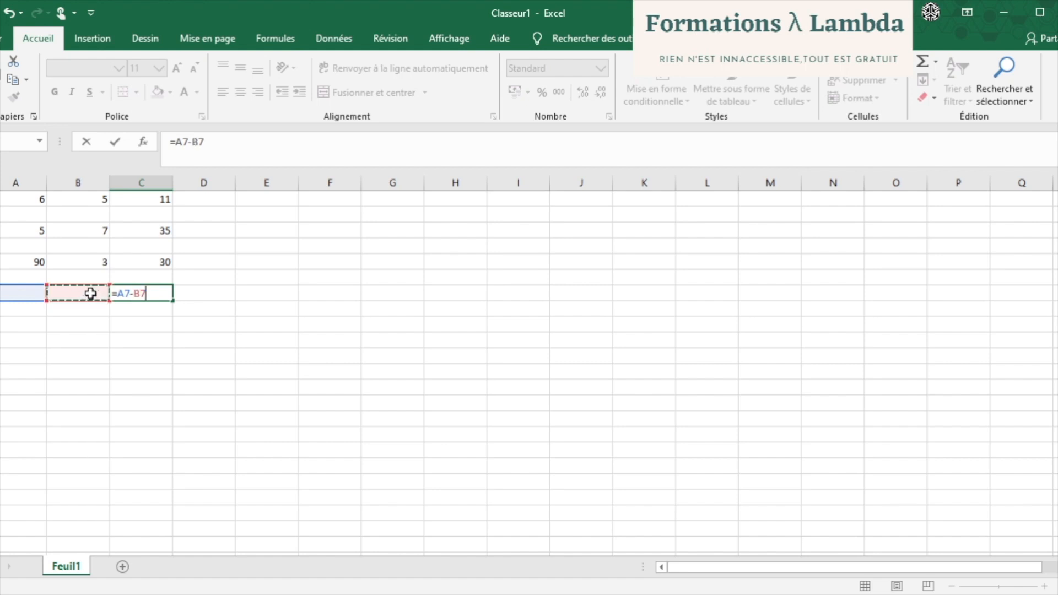
key(Return)
Step: Enter 6 in cell A7 and 3 in cell B7, and check the difference in C7
click(15, 292)
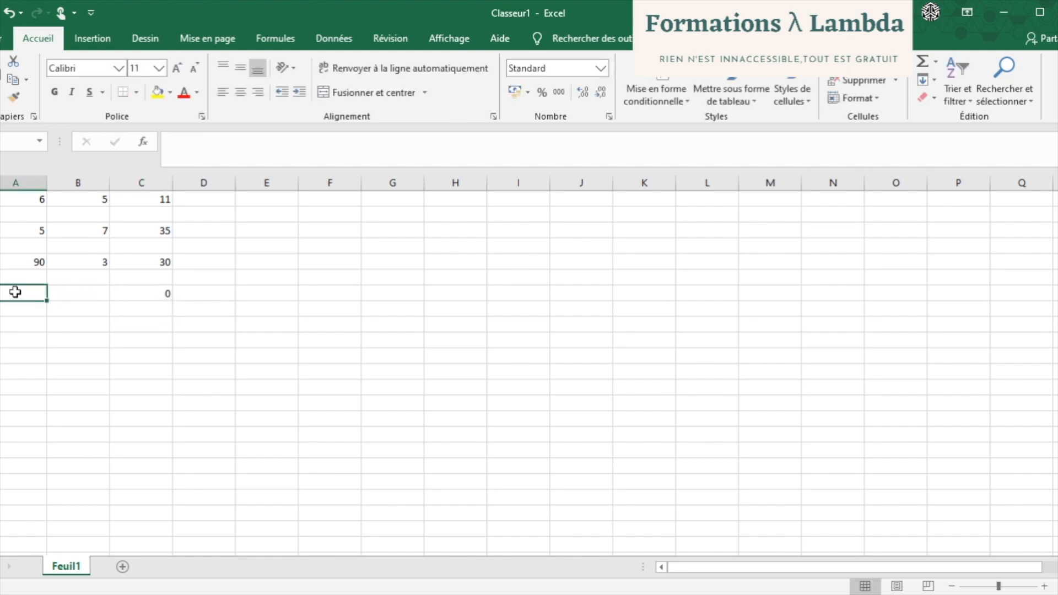
text(6)
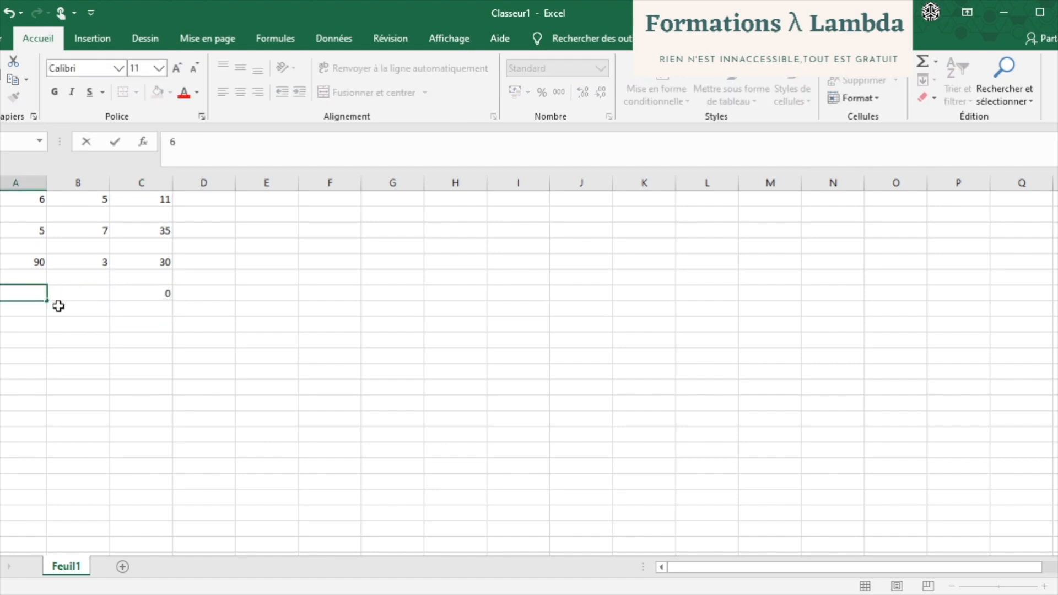
click(73, 296)
text(3)
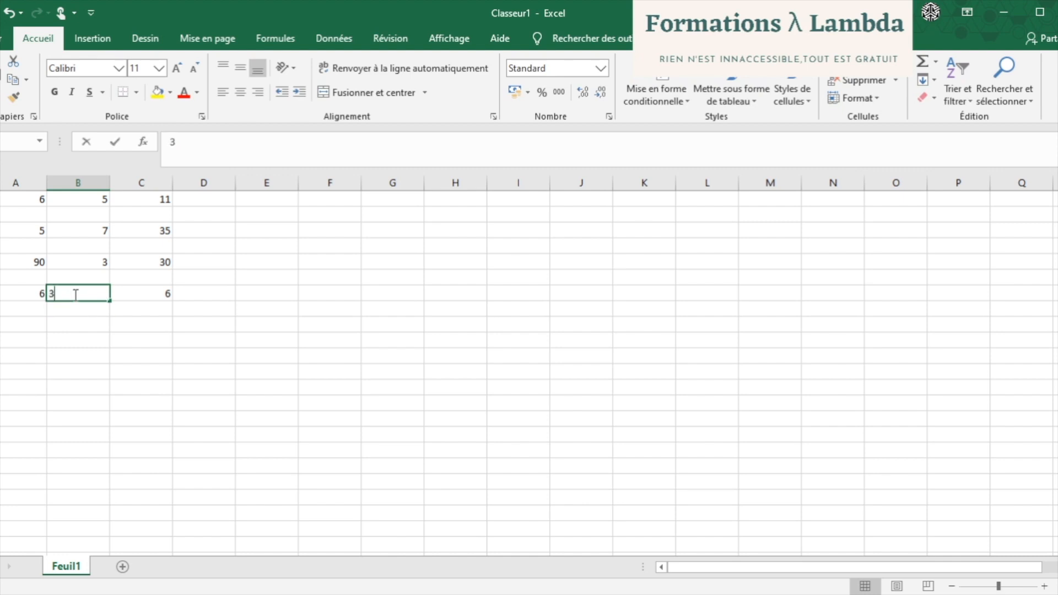
click(75, 316)
click(158, 292)
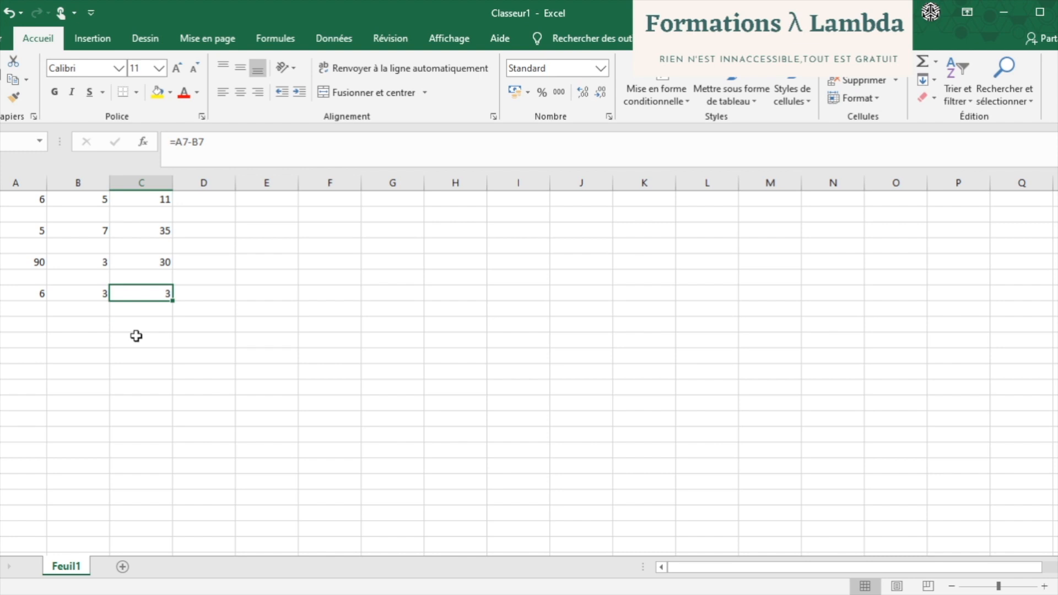
Step: Review the block of operands and results in A1:C7 and its individual input cells
drag(40, 200, 144, 305)
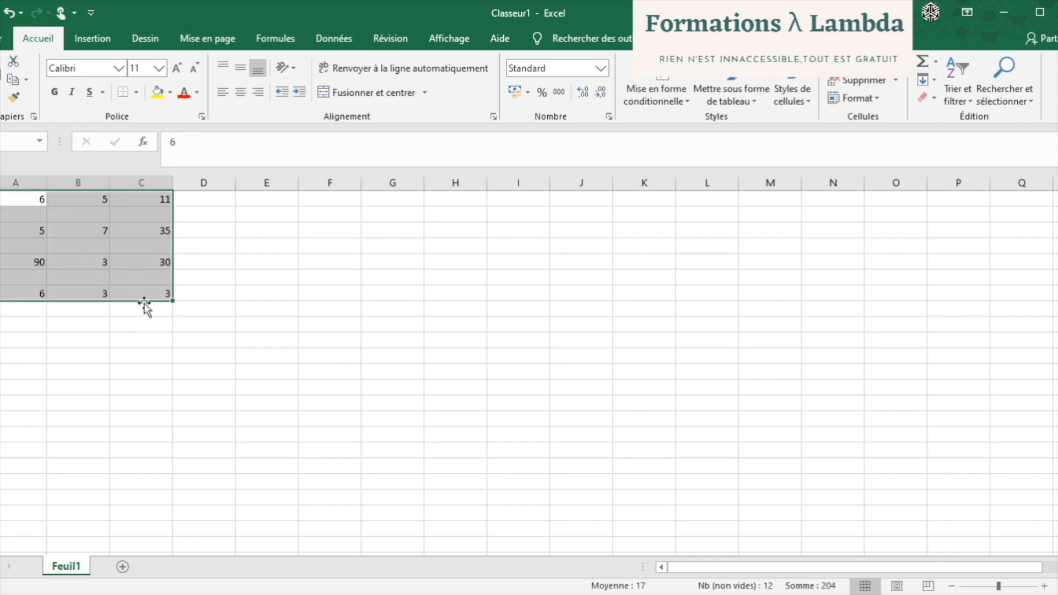
click(144, 294)
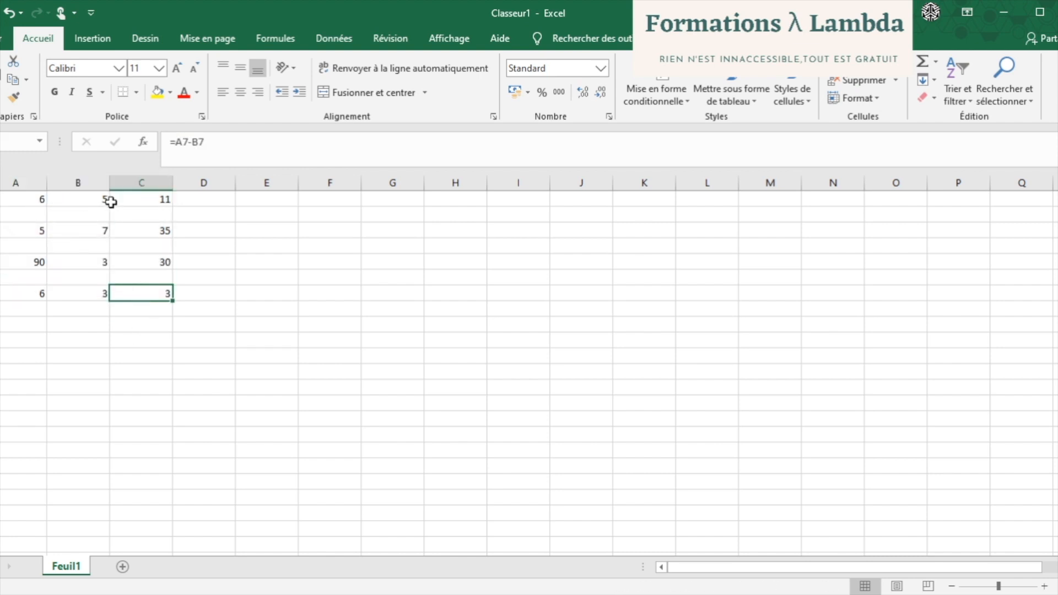
click(83, 201)
click(37, 199)
click(73, 232)
click(98, 323)
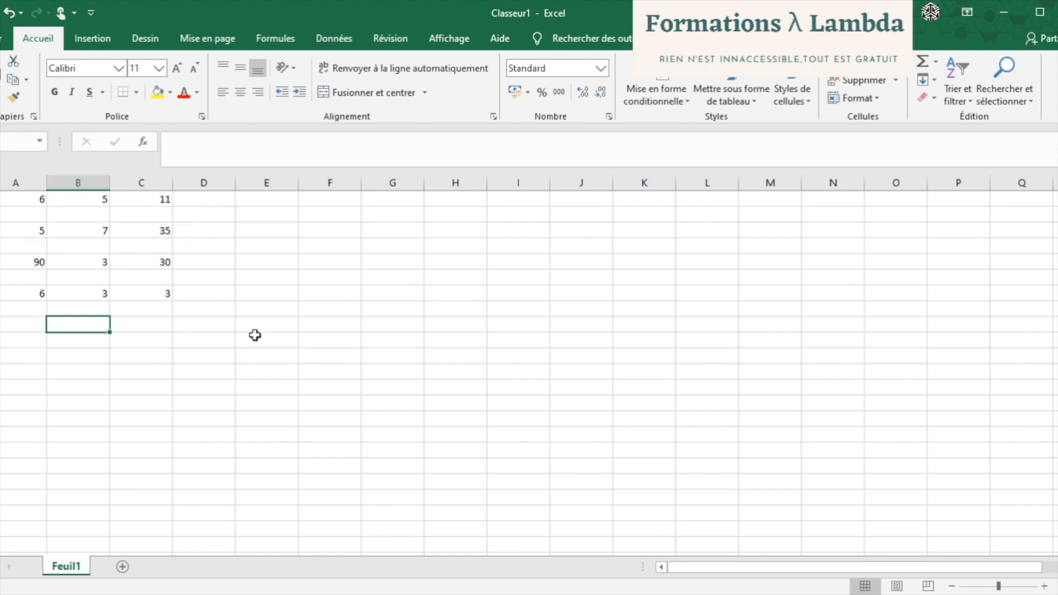
click(102, 370)
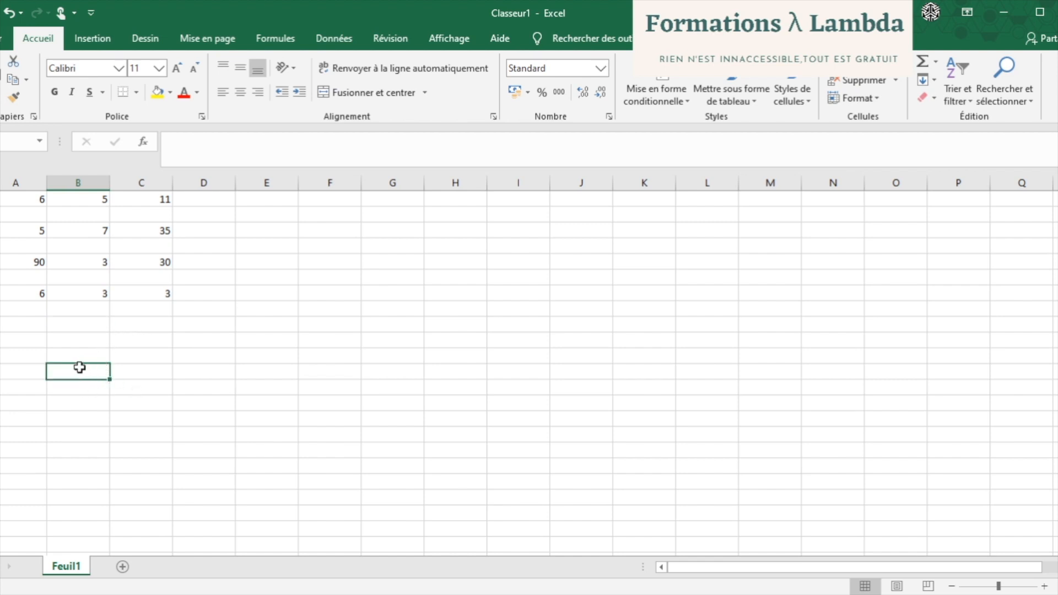
Step: Enter the formula =6+8 with direct numbers in cell B10 and check its formula
click(77, 340)
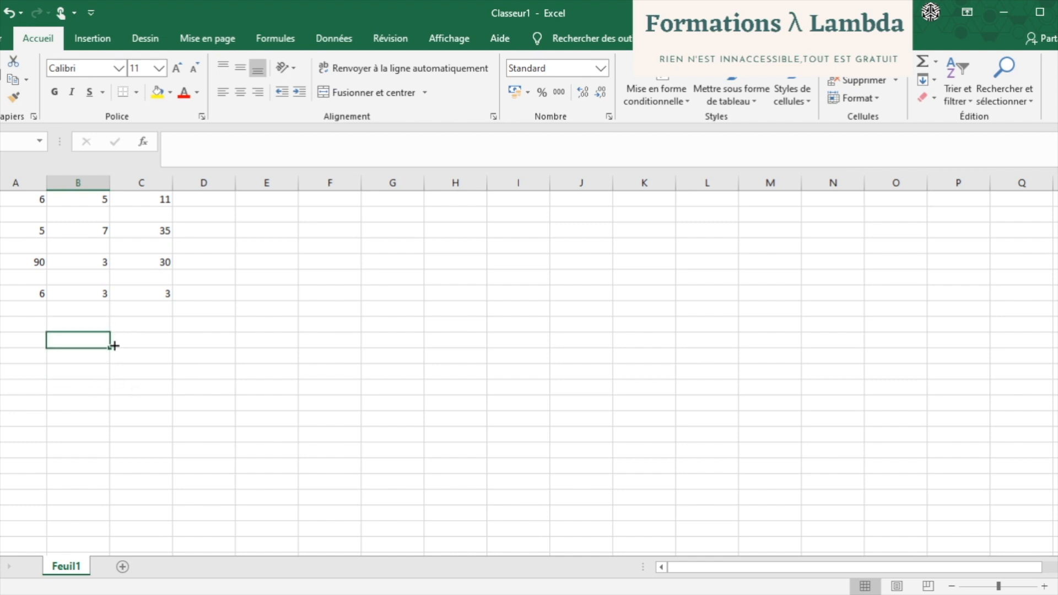
text(=)
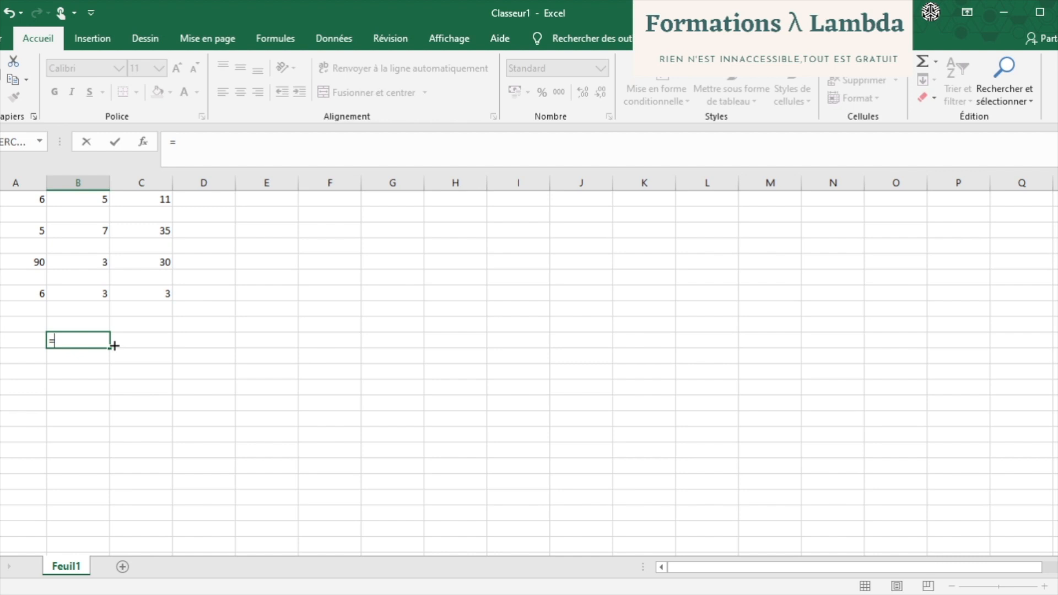
text(6+8)
key(Return)
click(91, 344)
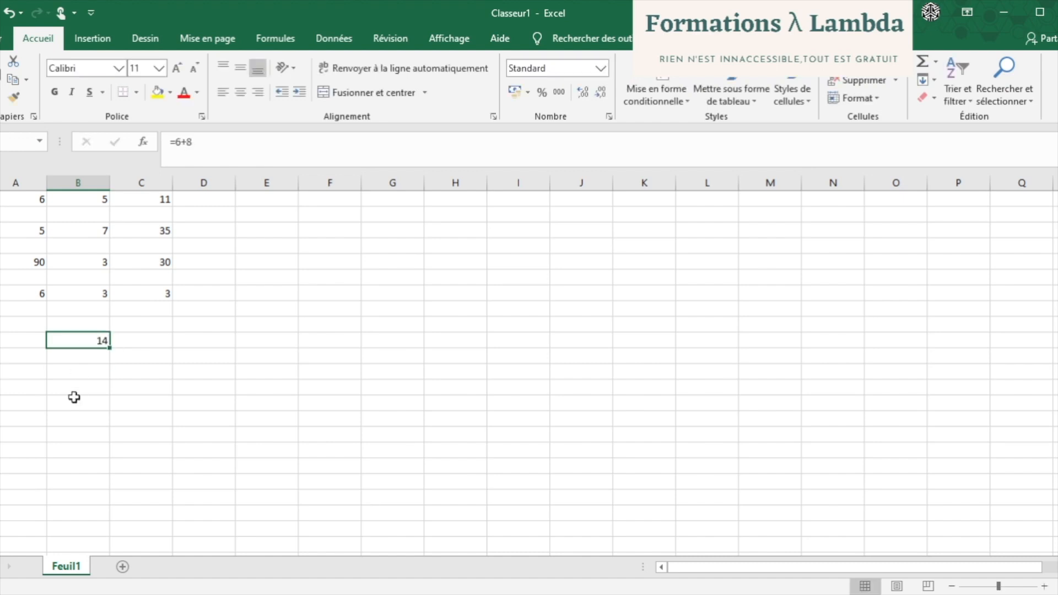
Step: Clear the direct-number addition from cell B10
click(81, 366)
click(77, 336)
key(BackSpace)
click(65, 323)
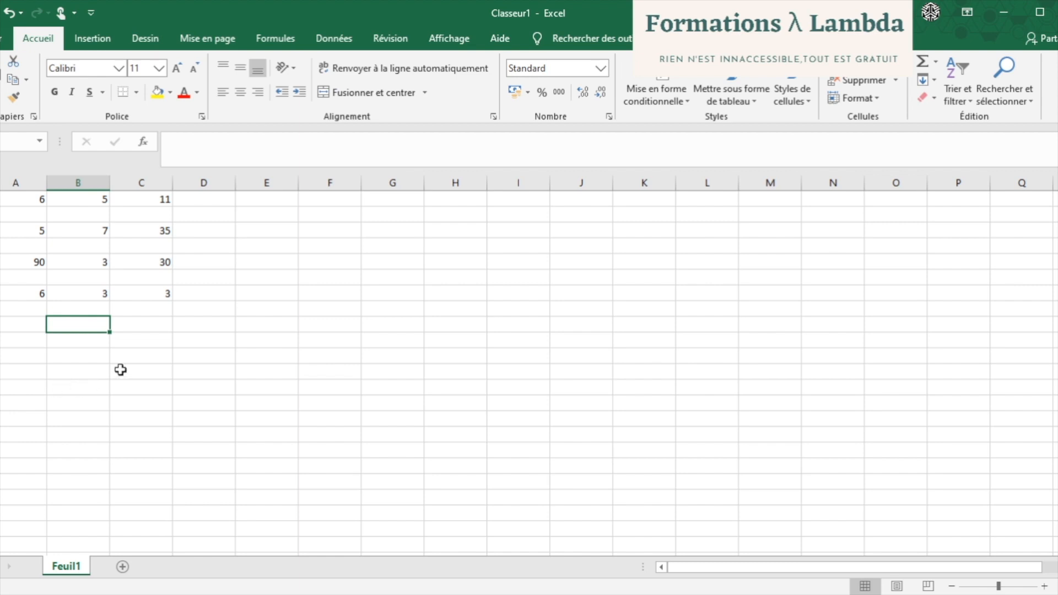
click(134, 359)
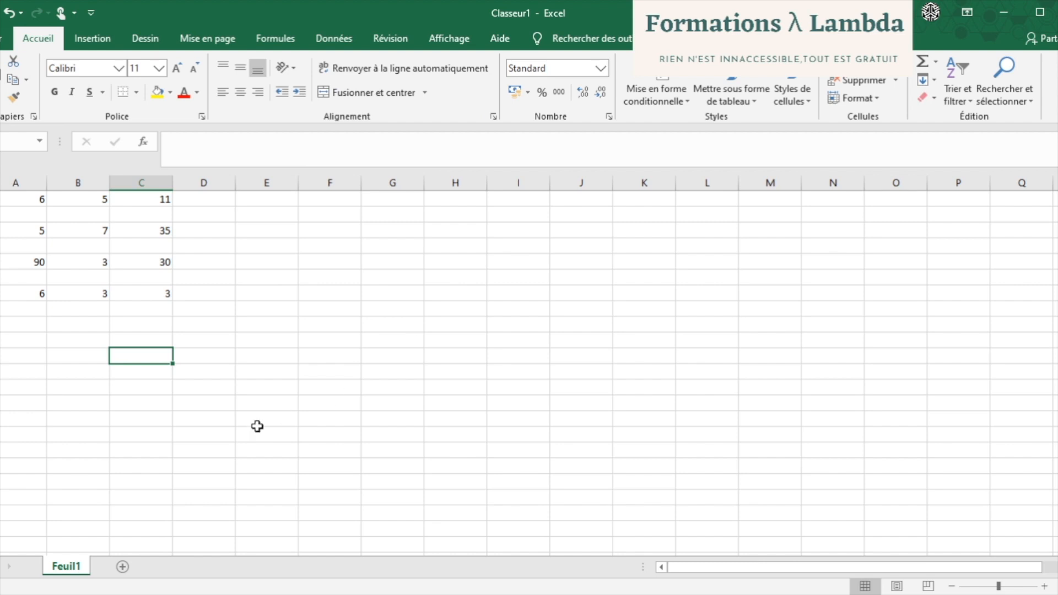
click(240, 433)
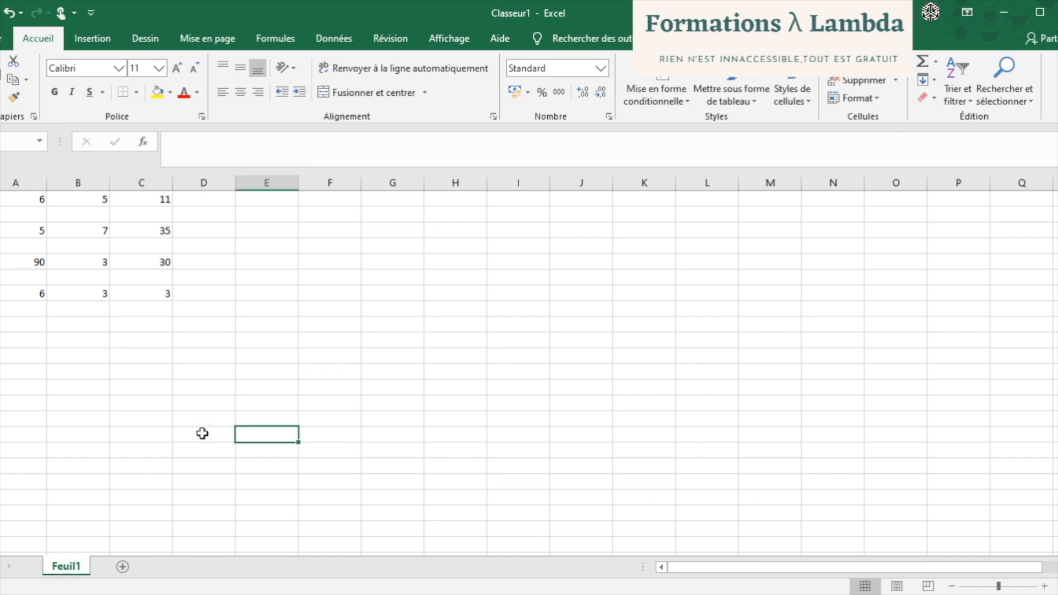